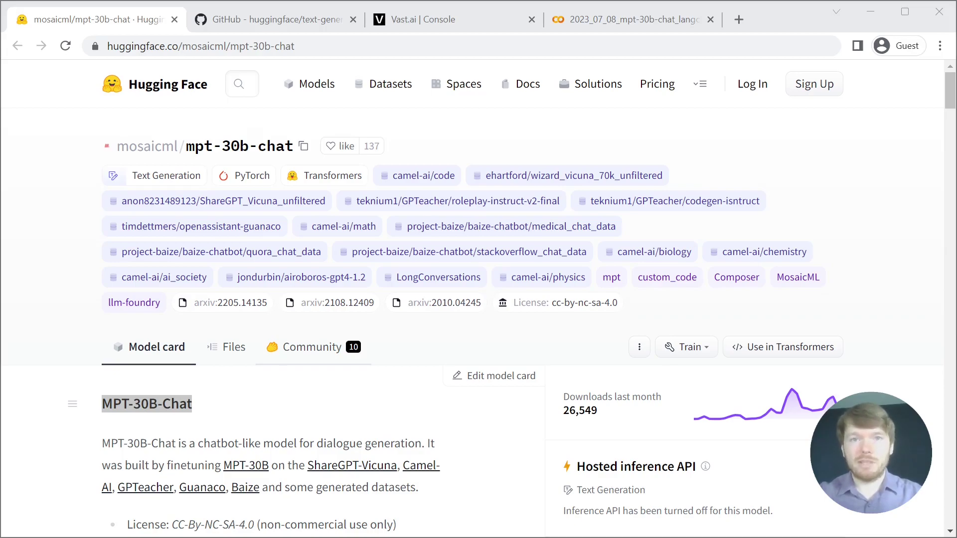
Review the text-generation-inference README, then bring up the Vast.ai console
{"action": "key", "text": "ctrl+Tab"}
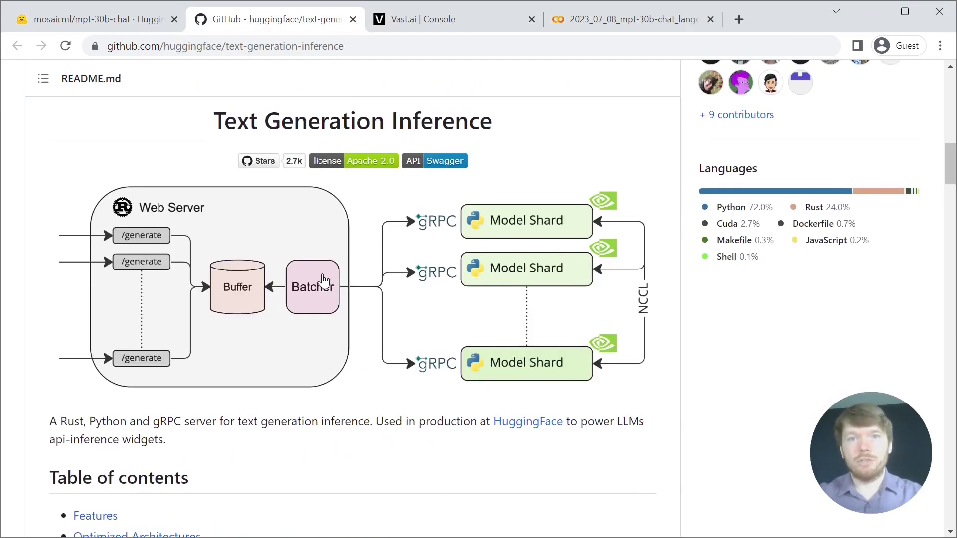
{"action": "left_click", "coordinate": [423, 21]}
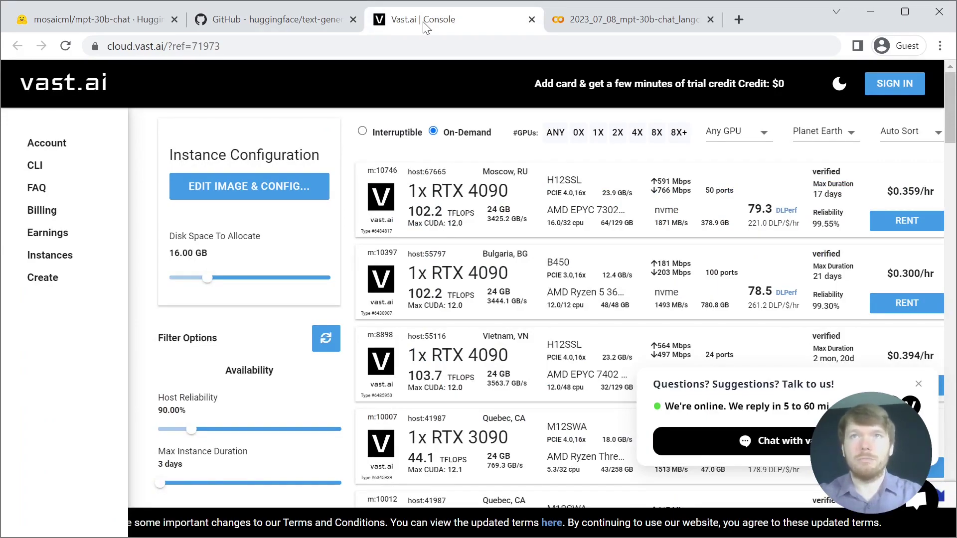
Run the notebook's Load .env and Download vast.ai CLI cells
{"action": "left_click", "coordinate": [652, 21]}
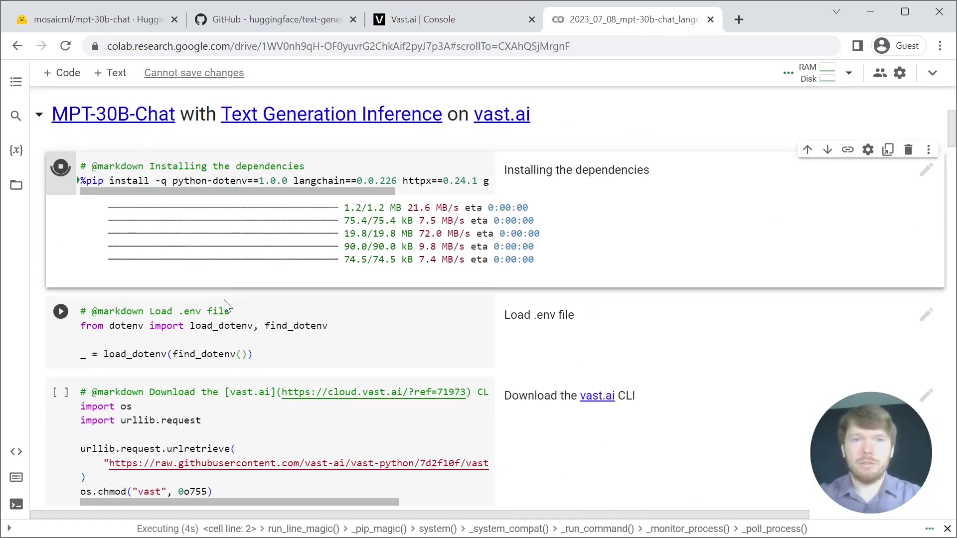
{"action": "left_click", "coordinate": [304, 361]}
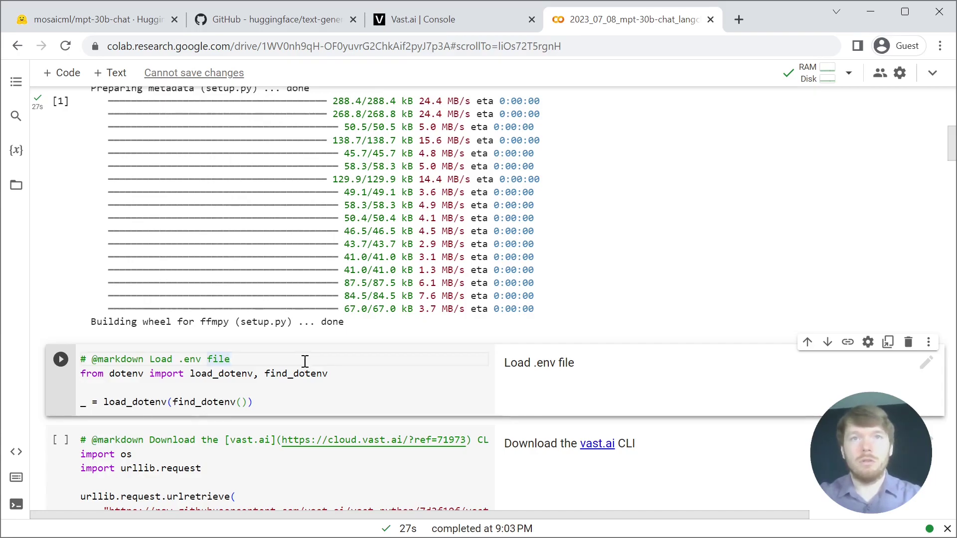
{"action": "key", "text": "ctrl+Return"}
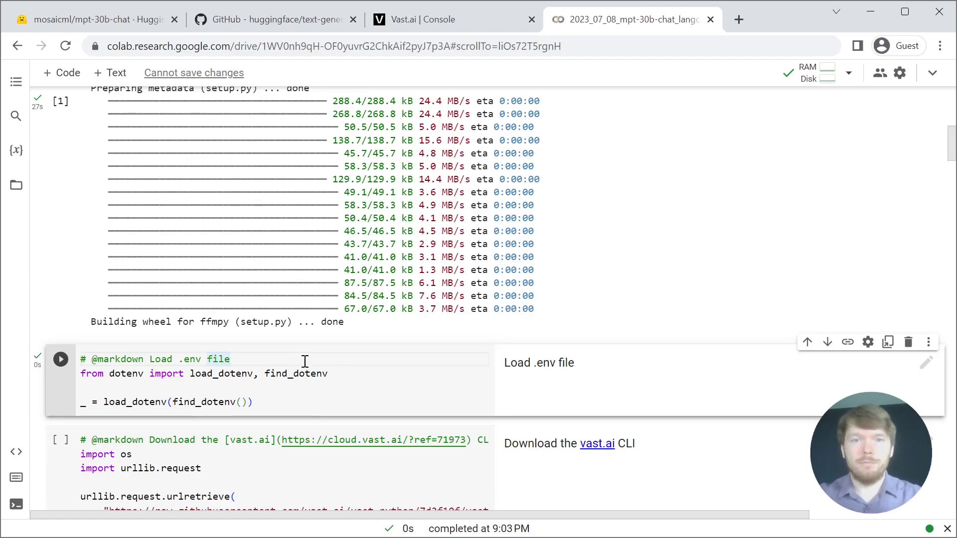
{"action": "key", "text": "shift+Return"}
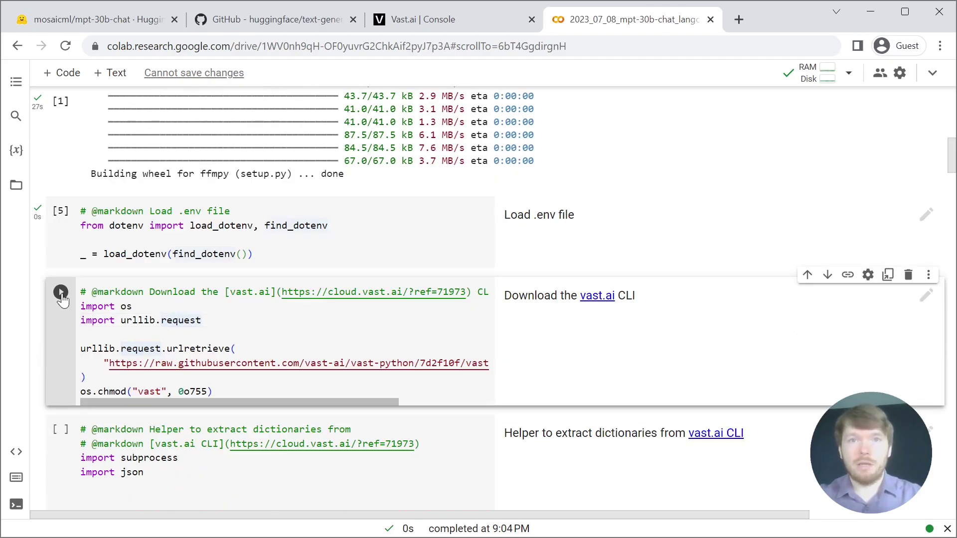
{"action": "left_click", "coordinate": [61, 294]}
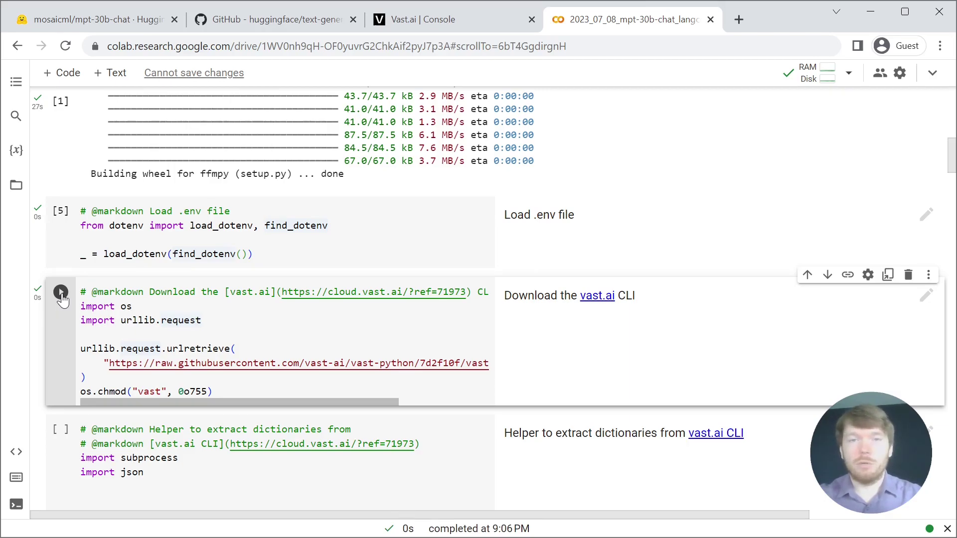
{"action": "key", "text": "shift+Return"}
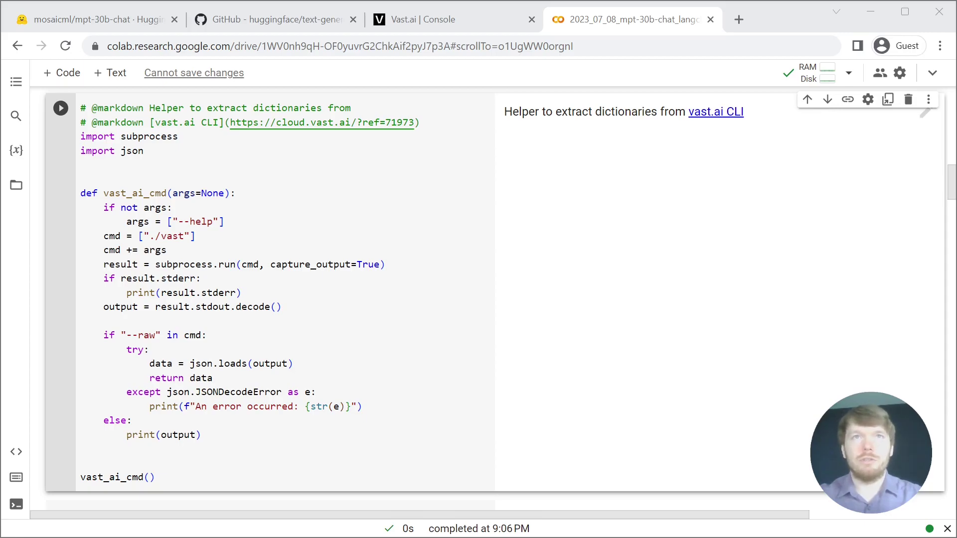
Highlight the helper's --raw check and JSON-parsing line, then run it to print vast usage
{"action": "left_click_drag", "start_coordinate": [121, 334], "coordinate": [161, 335]}
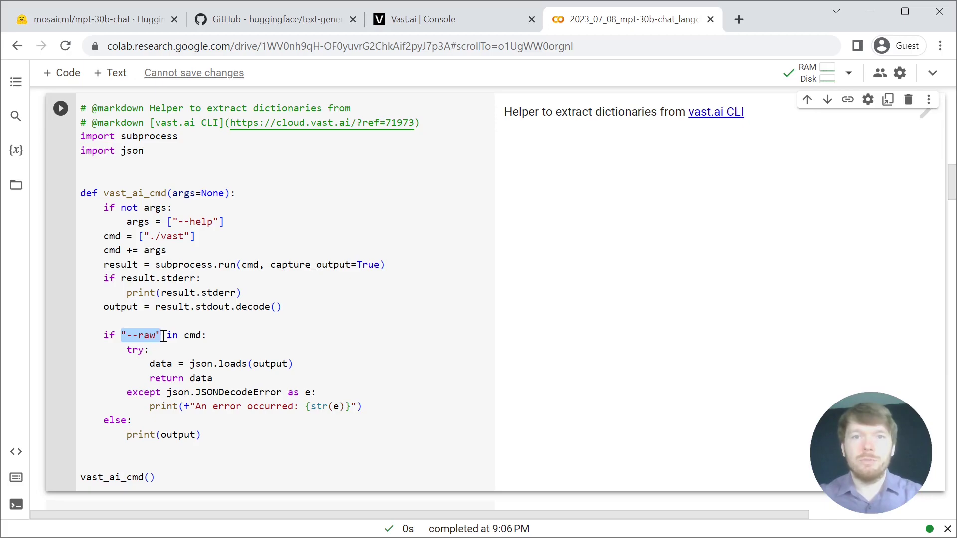
{"action": "left_click_drag", "start_coordinate": [149, 364], "coordinate": [293, 364]}
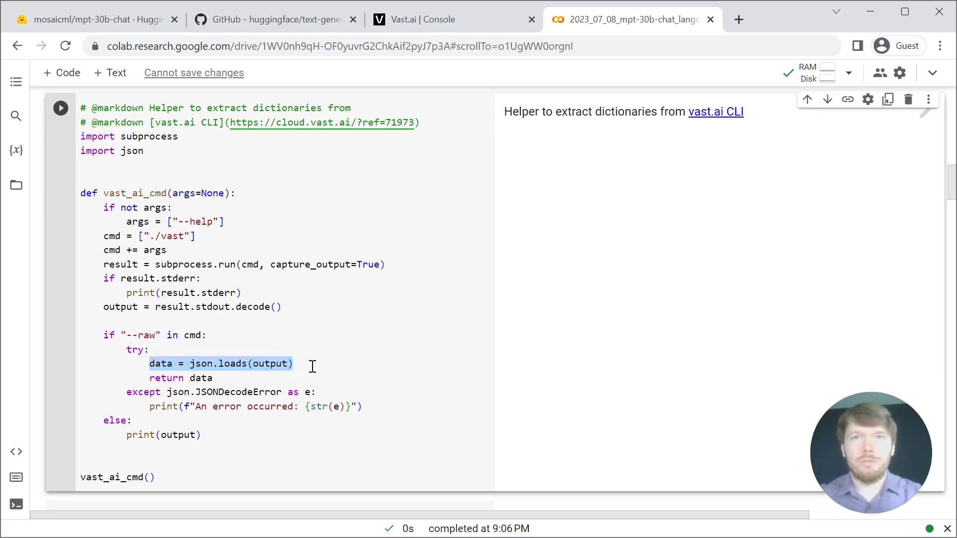
{"action": "key", "text": "ctrl+Return"}
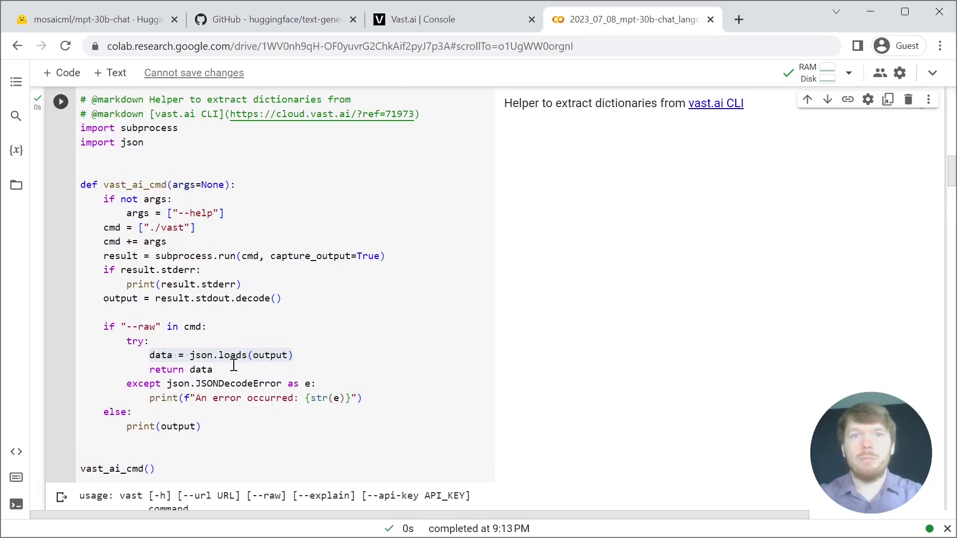
{"action": "scroll", "coordinate": [234, 364], "scroll_direction": "down", "scroll_amount": 1}
{"action": "scroll", "coordinate": [233, 365], "scroll_direction": "down", "scroll_amount": 2}
{"action": "scroll", "coordinate": [233, 365], "scroll_direction": "down", "scroll_amount": 2}
{"action": "scroll", "coordinate": [233, 364], "scroll_direction": "down", "scroll_amount": 5}
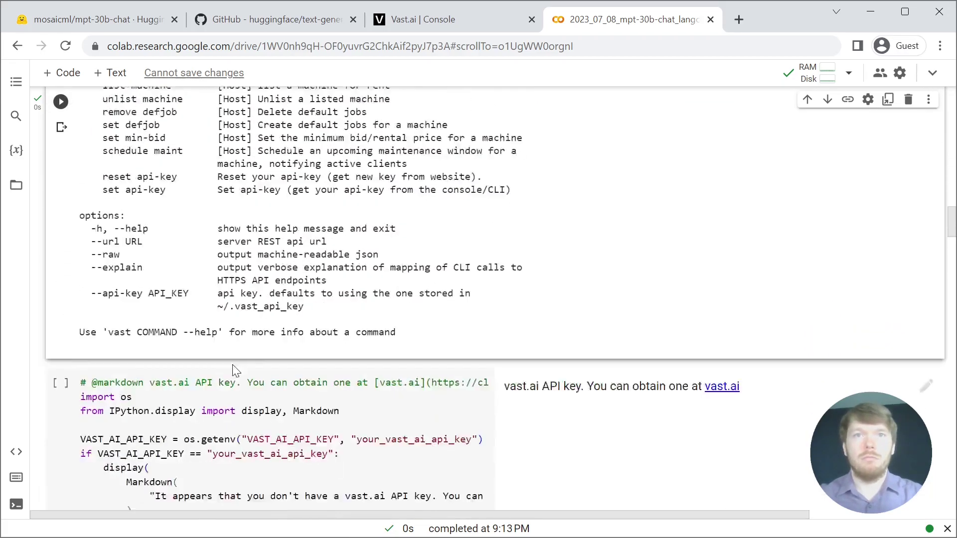
{"action": "scroll", "coordinate": [234, 364], "scroll_direction": "down", "scroll_amount": 2}
{"action": "scroll", "coordinate": [234, 364], "scroll_direction": "up", "scroll_amount": 1}
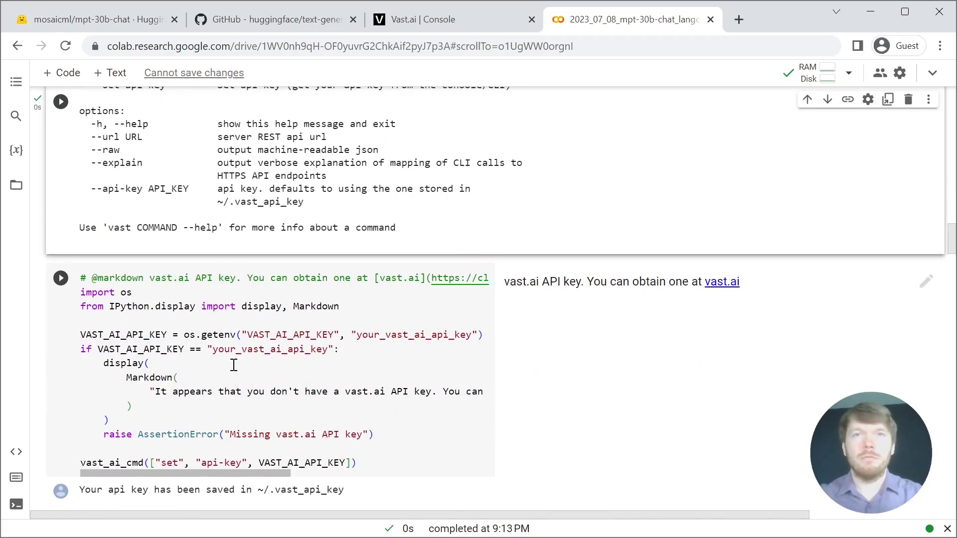
Run the vast.ai API key cell, which fails with a missing-key AssertionError
{"action": "left_click", "coordinate": [264, 306]}
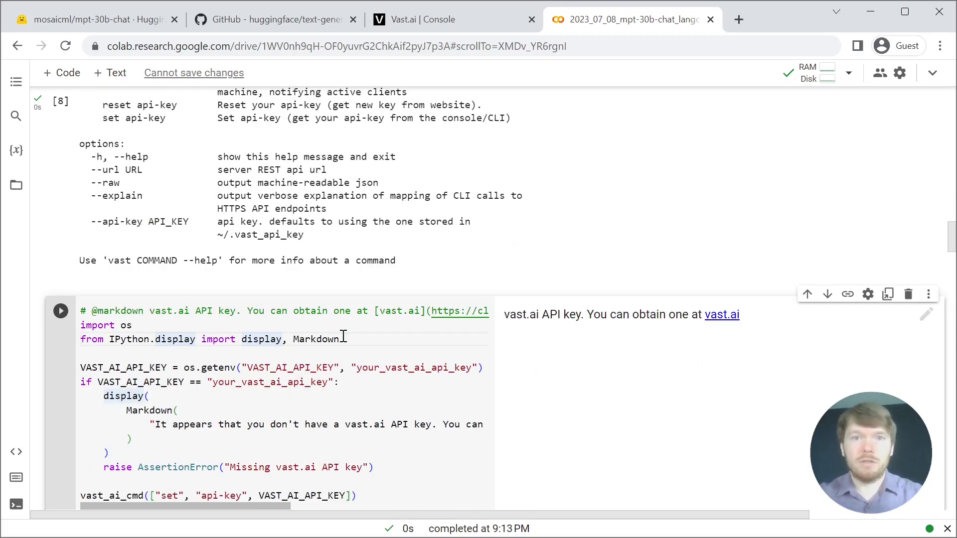
{"action": "double_click", "coordinate": [399, 368]}
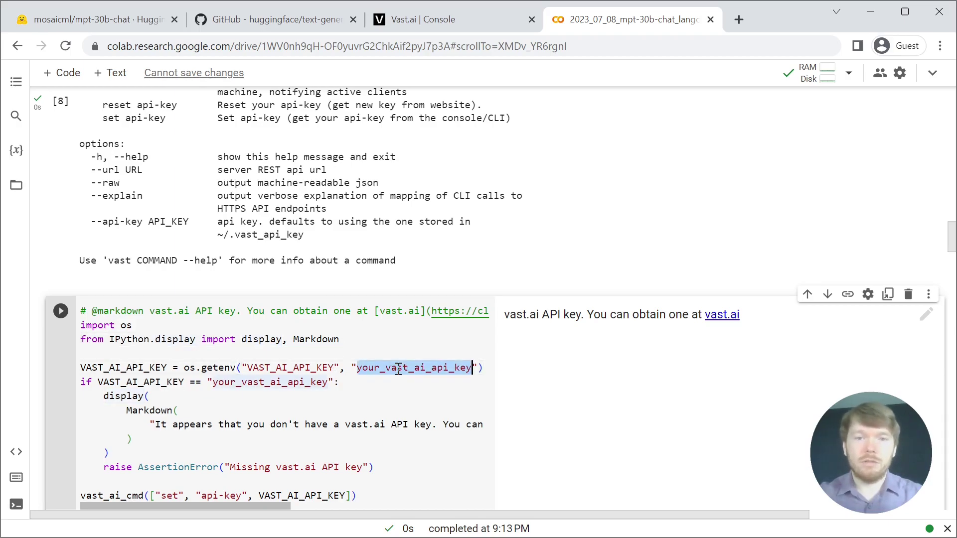
{"action": "left_click", "coordinate": [287, 366]}
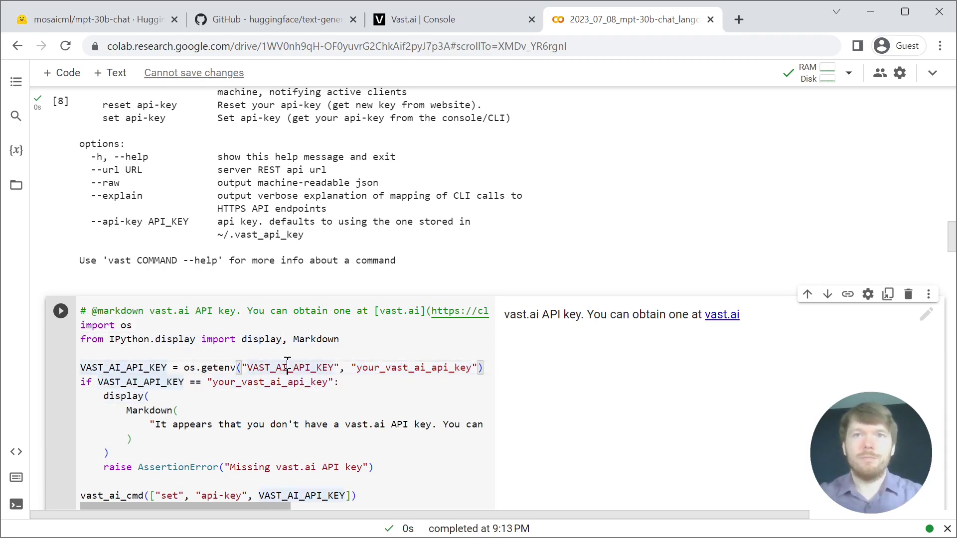
{"action": "left_click", "coordinate": [420, 367]}
{"action": "key", "text": "ctrl+Return"}
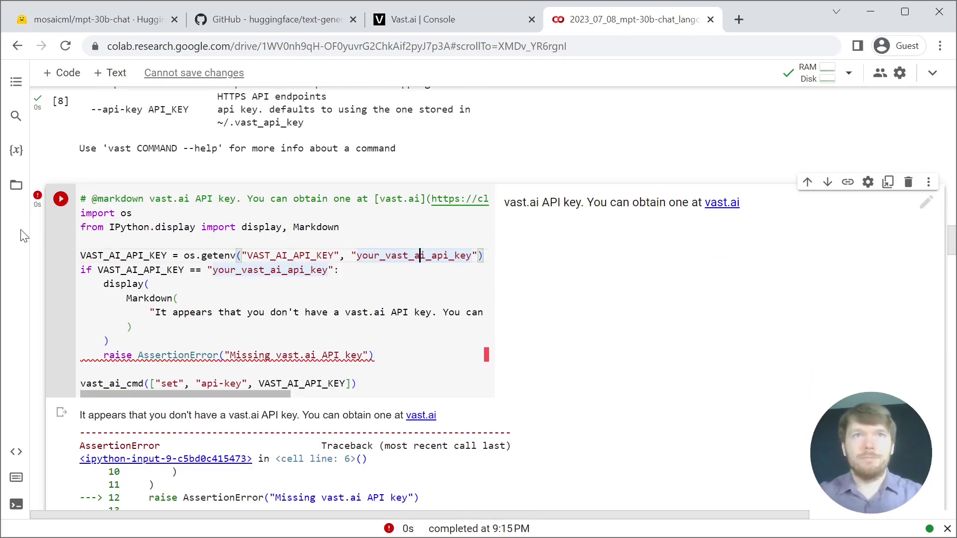
{"action": "scroll", "coordinate": [376, 329], "scroll_direction": "up", "scroll_amount": 2}
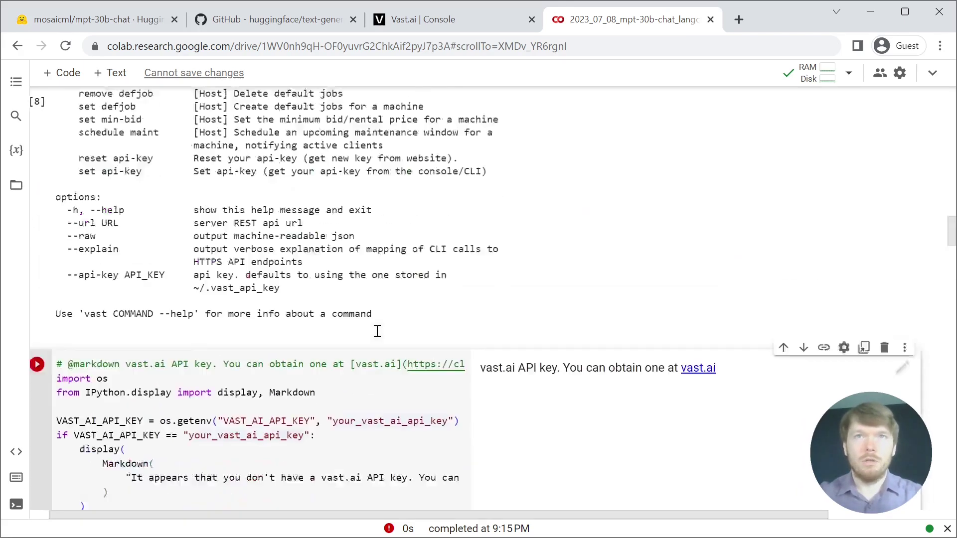
{"action": "scroll", "coordinate": [378, 331], "scroll_direction": "up", "scroll_amount": 5}
{"action": "scroll", "coordinate": [377, 331], "scroll_direction": "up", "scroll_amount": 5}
{"action": "scroll", "coordinate": [376, 331], "scroll_direction": "up", "scroll_amount": 3}
{"action": "scroll", "coordinate": [376, 334], "scroll_direction": "down", "scroll_amount": 2}
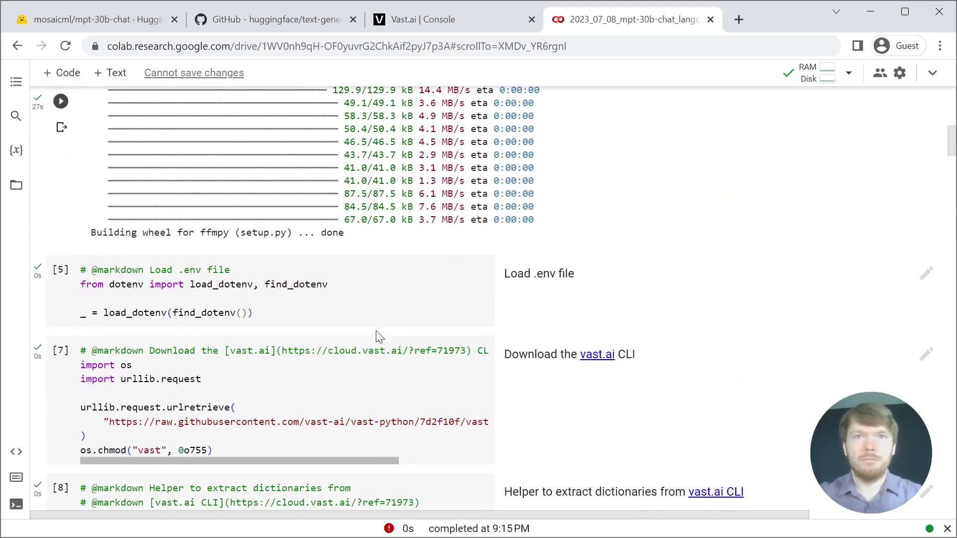
Reload the .env file and rerun the API key cell to save the key
{"action": "left_click", "coordinate": [326, 304]}
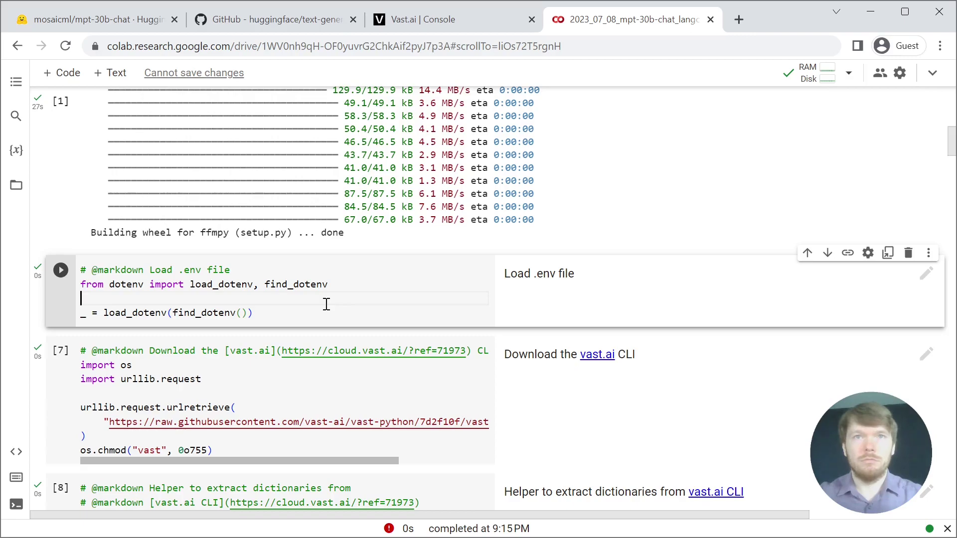
{"action": "scroll", "coordinate": [326, 304], "scroll_direction": "down", "scroll_amount": 1}
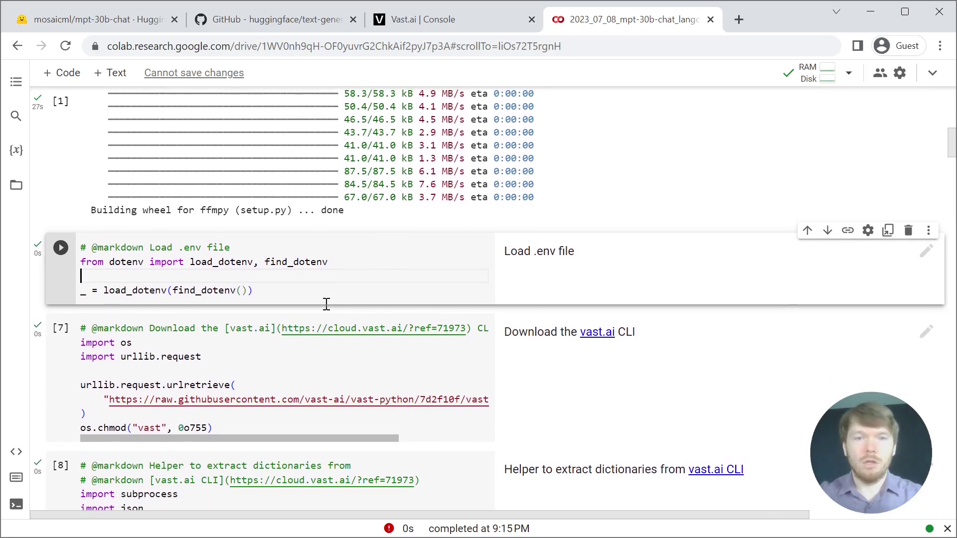
{"action": "key", "text": "ctrl+Return"}
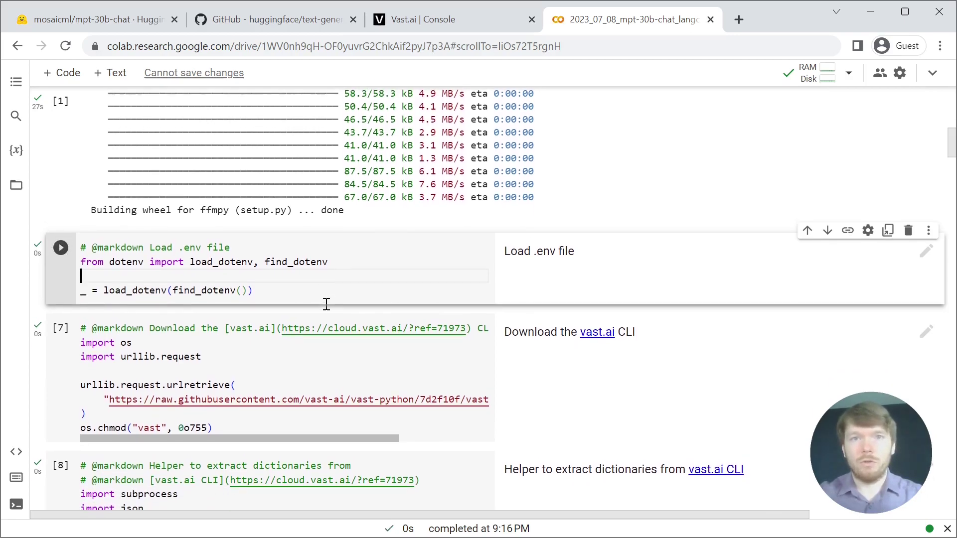
{"action": "scroll", "coordinate": [326, 305], "scroll_direction": "down", "scroll_amount": 4}
{"action": "scroll", "coordinate": [325, 304], "scroll_direction": "down", "scroll_amount": 6}
{"action": "scroll", "coordinate": [326, 305], "scroll_direction": "down", "scroll_amount": 4}
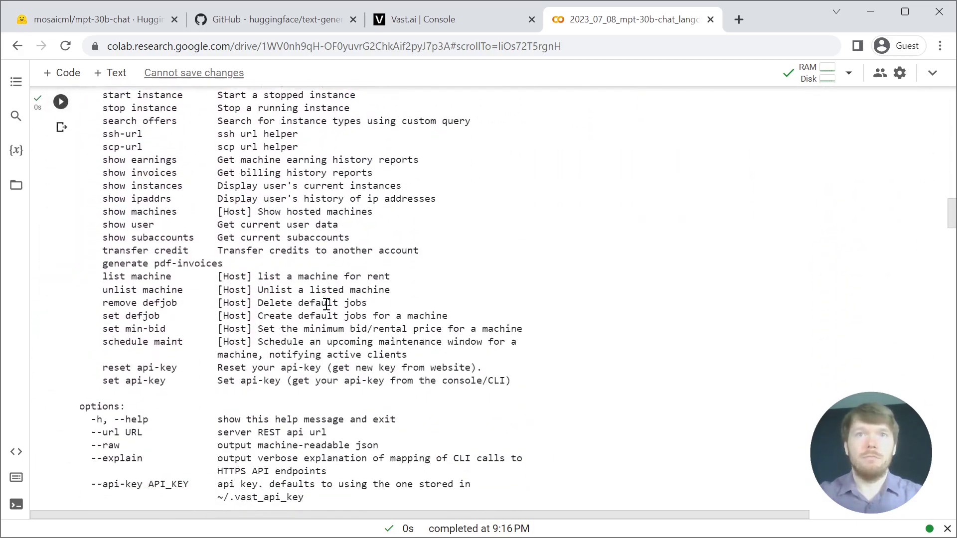
{"action": "scroll", "coordinate": [326, 304], "scroll_direction": "down", "scroll_amount": 5}
{"action": "scroll", "coordinate": [327, 305], "scroll_direction": "down", "scroll_amount": 1}
{"action": "scroll", "coordinate": [326, 304], "scroll_direction": "up", "scroll_amount": 1}
{"action": "left_click", "coordinate": [326, 304]}
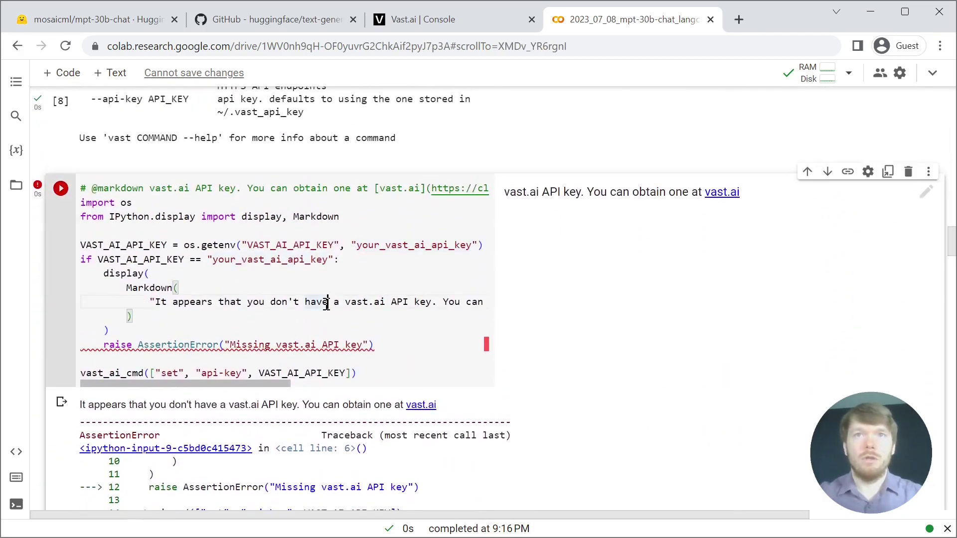
{"action": "key", "text": "ctrl+Return"}
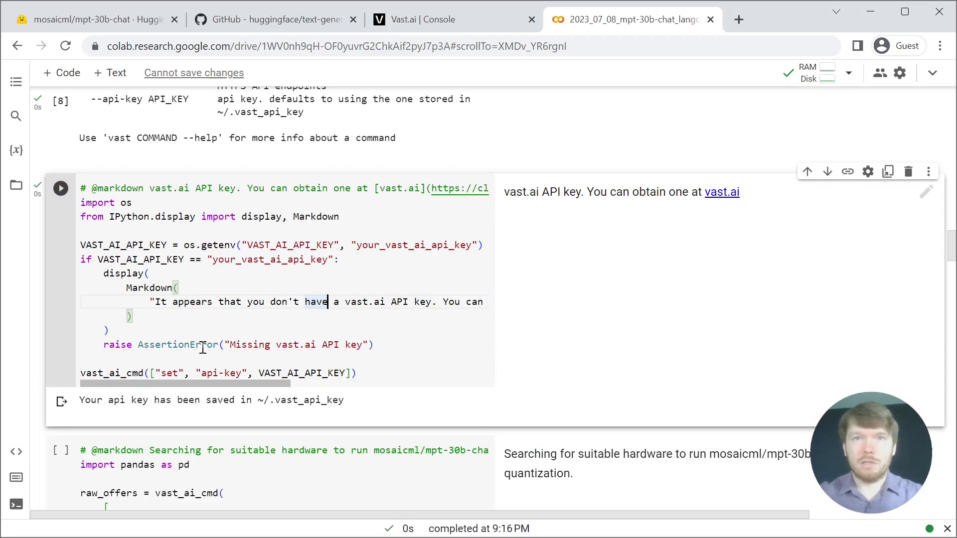
{"action": "scroll", "coordinate": [312, 350], "scroll_direction": "down", "scroll_amount": 5}
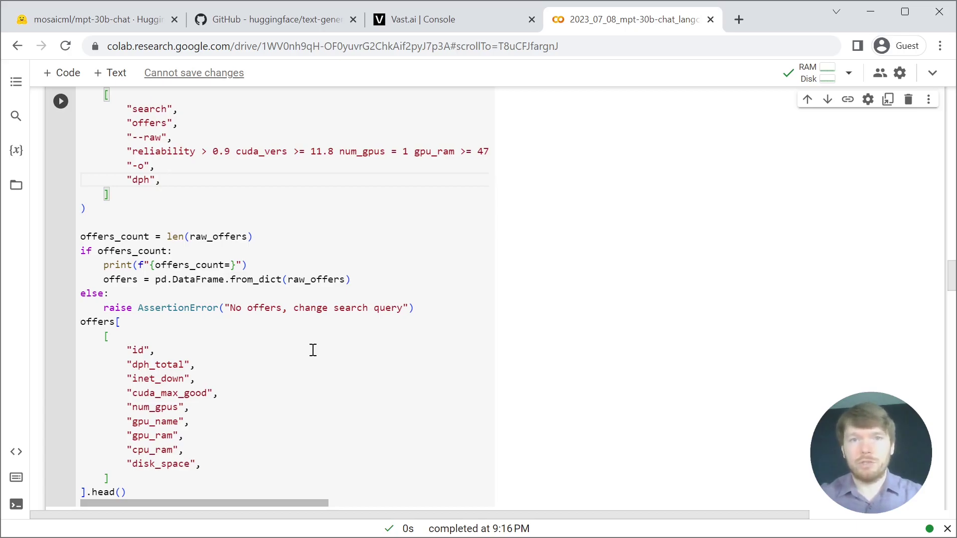
Test inet_down thresholds of 700 and 400, settling on 500 for one RTX A6000 offer
{"action": "key", "text": "ctrl+Return"}
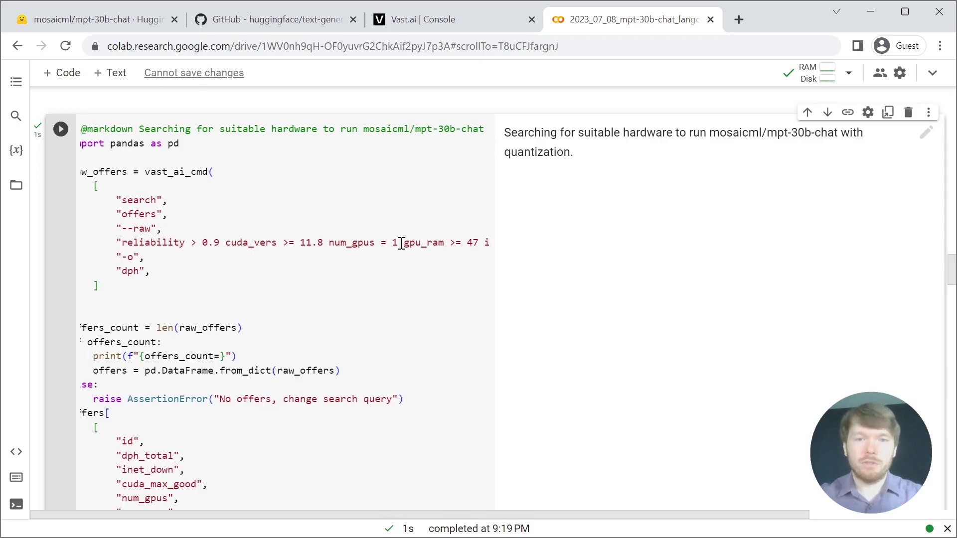
{"action": "scroll", "coordinate": [401, 244], "scroll_direction": "right", "scroll_amount": 3}
{"action": "scroll", "coordinate": [401, 244], "scroll_direction": "left", "scroll_amount": 2}
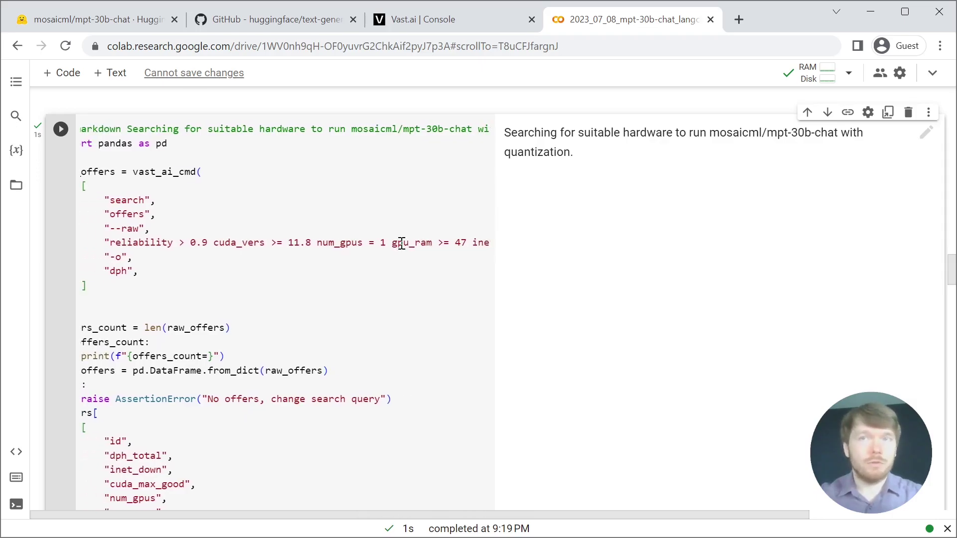
{"action": "scroll", "coordinate": [401, 244], "scroll_direction": "left", "scroll_amount": 1}
{"action": "scroll", "coordinate": [401, 244], "scroll_direction": "right", "scroll_amount": 2}
{"action": "scroll", "coordinate": [388, 245], "scroll_direction": "right", "scroll_amount": 4}
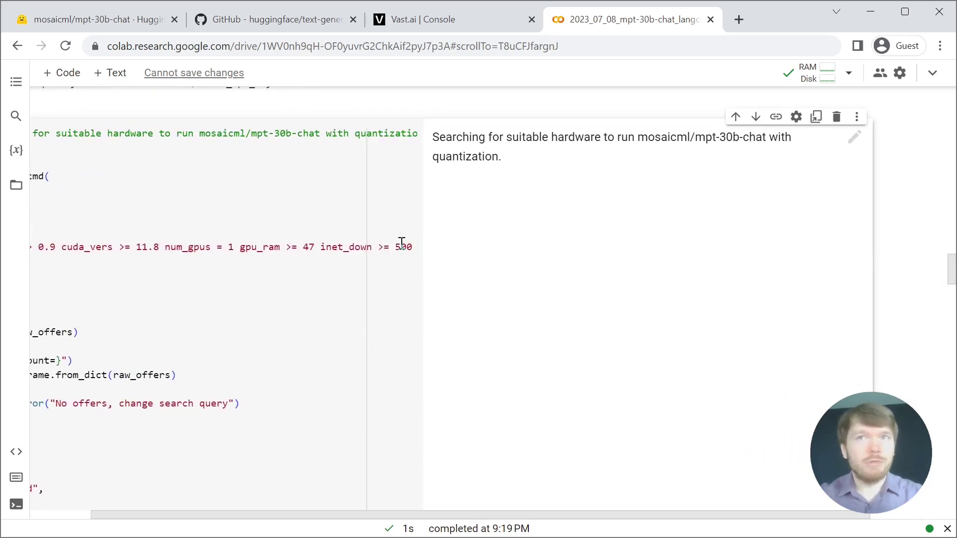
{"action": "scroll", "coordinate": [370, 249], "scroll_direction": "left", "scroll_amount": 3}
{"action": "scroll", "coordinate": [370, 248], "scroll_direction": "left", "scroll_amount": 1}
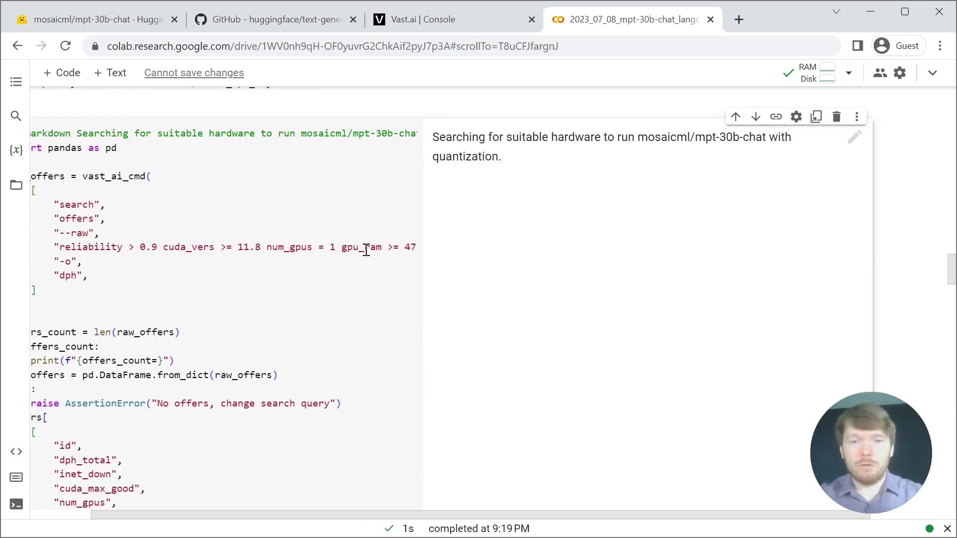
{"action": "scroll", "coordinate": [367, 250], "scroll_direction": "left", "scroll_amount": 2}
{"action": "scroll", "coordinate": [474, 251], "scroll_direction": "right", "scroll_amount": 3}
{"action": "scroll", "coordinate": [474, 251], "scroll_direction": "right", "scroll_amount": 1}
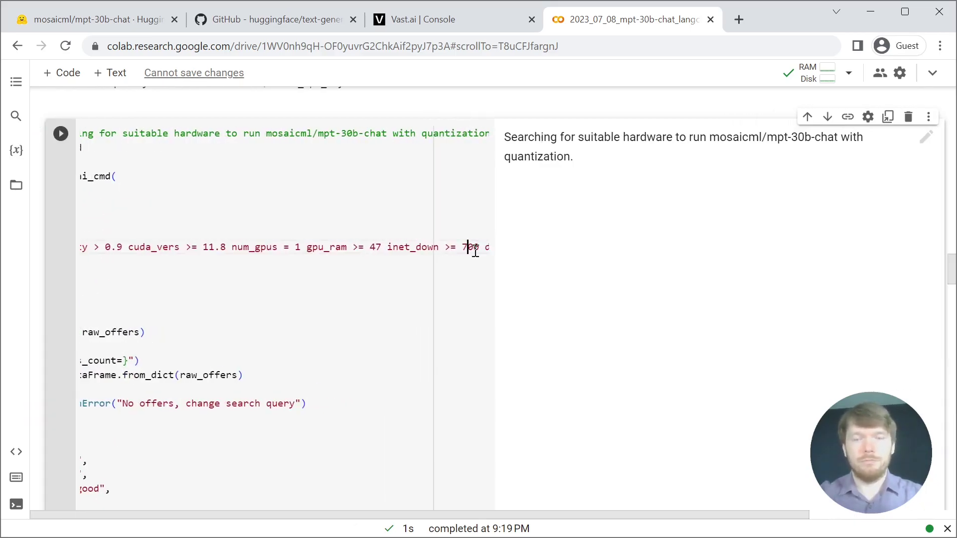
{"action": "key", "text": "ctrl+Return"}
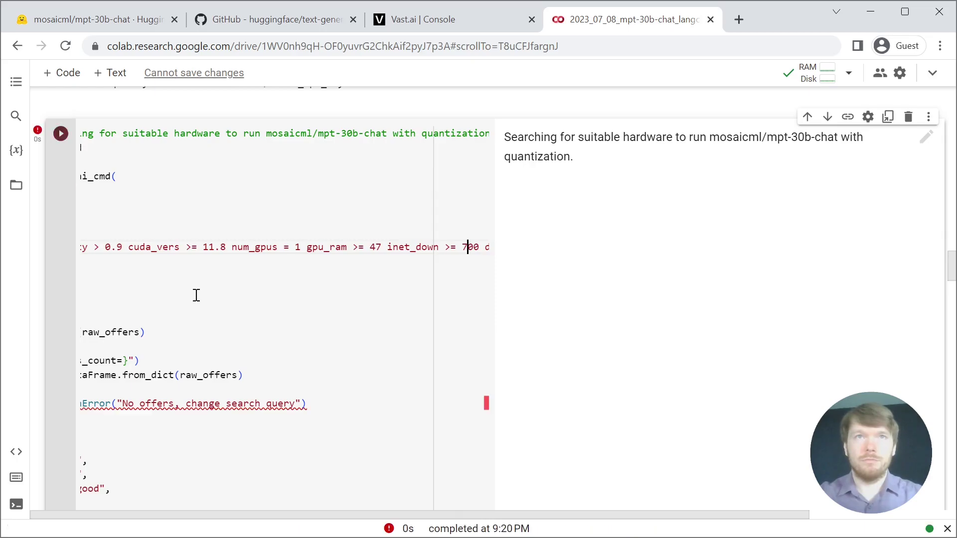
{"action": "scroll", "coordinate": [196, 295], "scroll_direction": "left", "scroll_amount": 3}
{"action": "scroll", "coordinate": [196, 295], "scroll_direction": "down", "scroll_amount": 3}
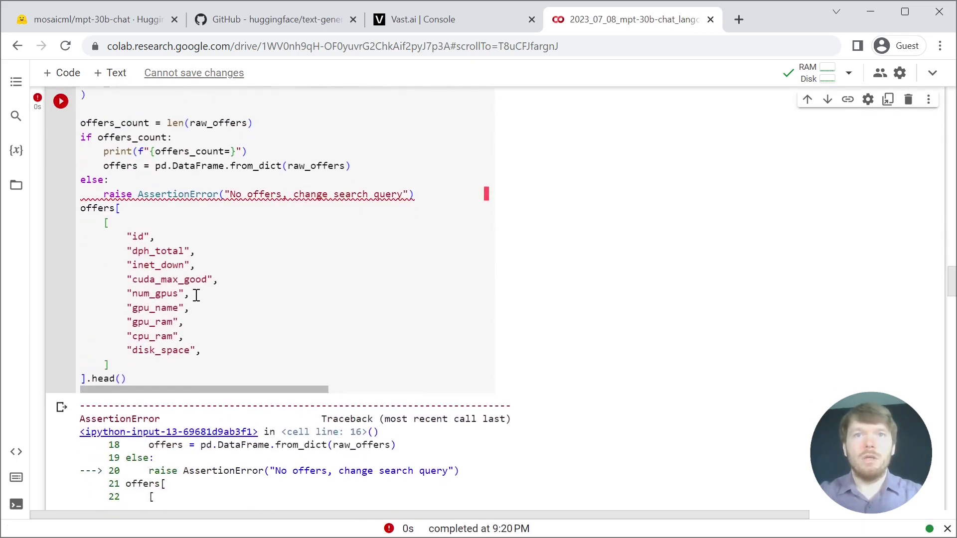
{"action": "scroll", "coordinate": [195, 295], "scroll_direction": "down", "scroll_amount": 1}
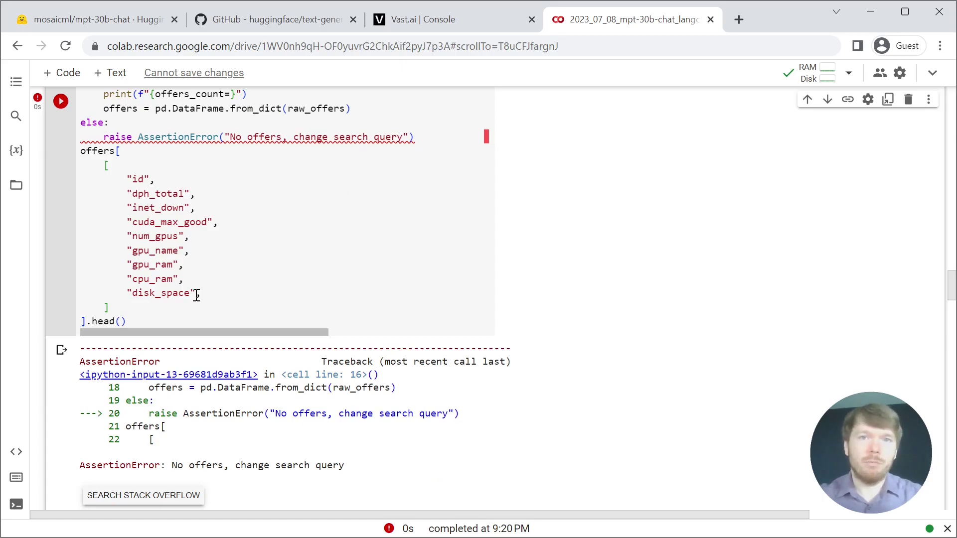
{"action": "scroll", "coordinate": [277, 210], "scroll_direction": "up", "scroll_amount": 2}
{"action": "scroll", "coordinate": [277, 209], "scroll_direction": "up", "scroll_amount": 2}
{"action": "scroll", "coordinate": [468, 261], "scroll_direction": "right", "scroll_amount": 3}
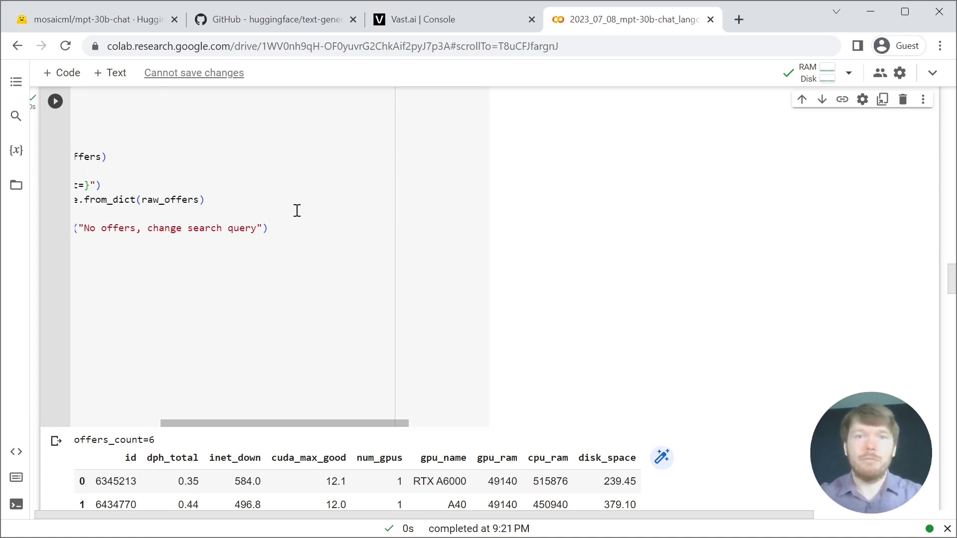
{"action": "scroll", "coordinate": [297, 211], "scroll_direction": "up", "scroll_amount": 2}
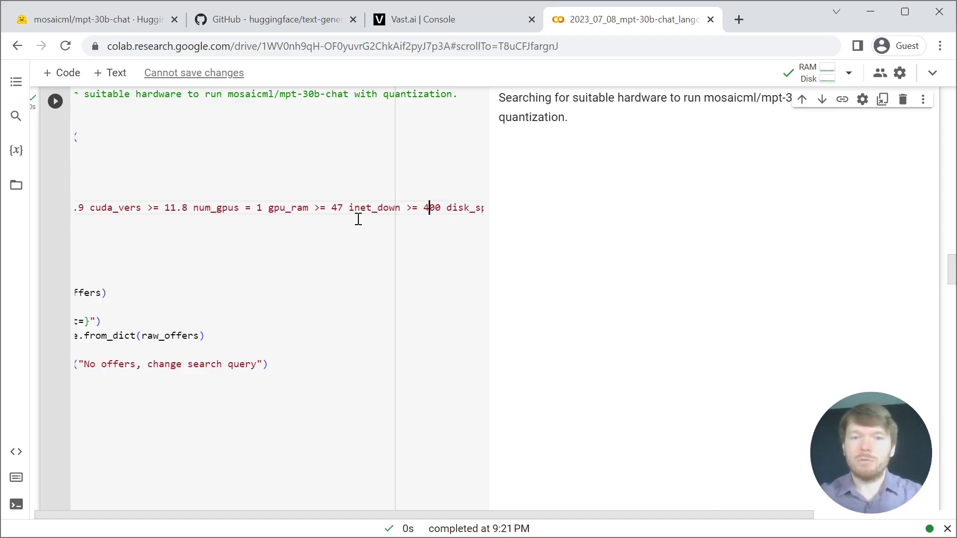
{"action": "scroll", "coordinate": [232, 382], "scroll_direction": "left", "scroll_amount": 5}
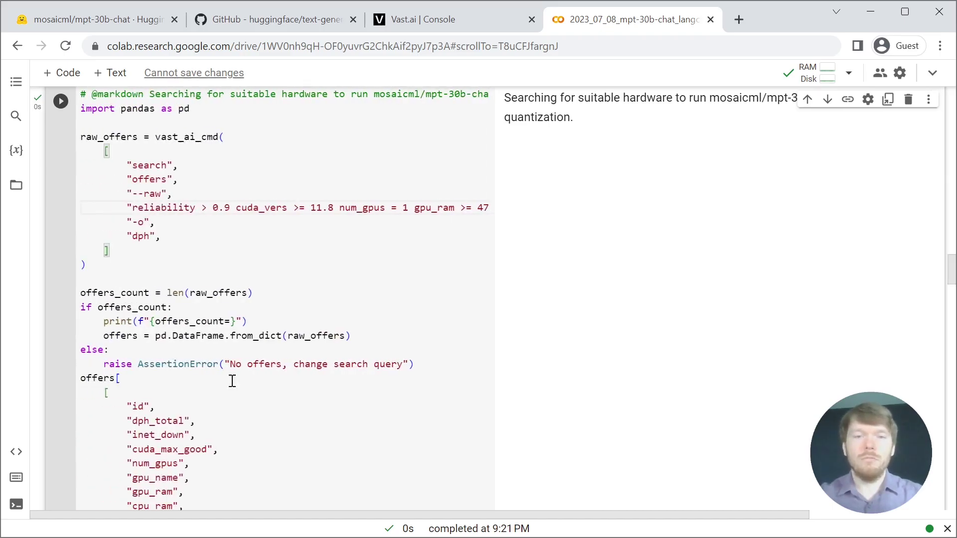
{"action": "scroll", "coordinate": [232, 381], "scroll_direction": "down", "scroll_amount": 1}
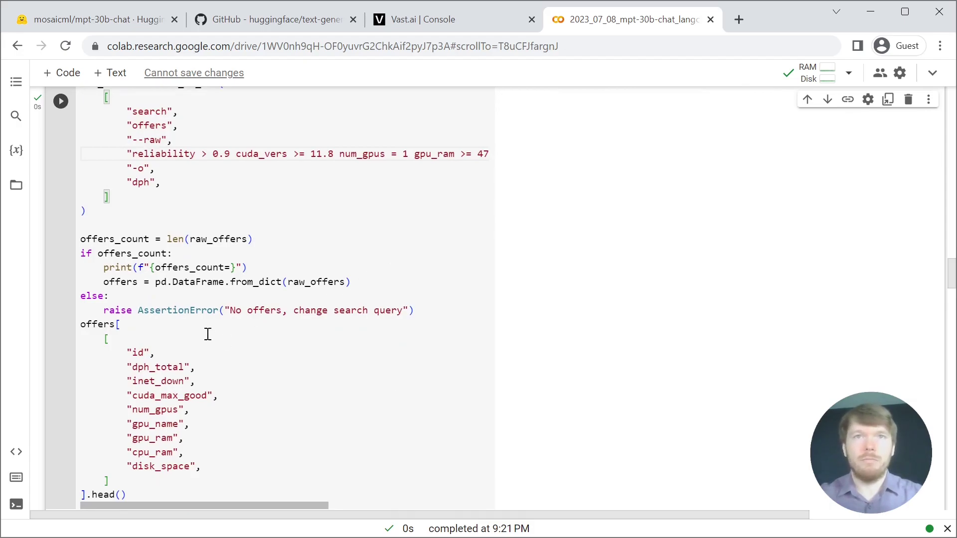
{"action": "key", "text": "Right"}
{"action": "key", "text": "BackSpace"}
{"action": "type", "text": "5"}
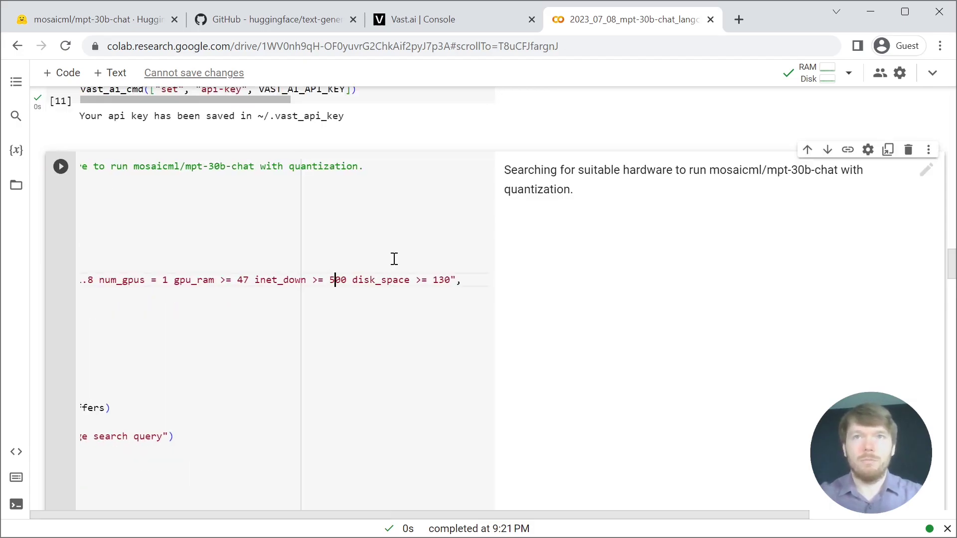
{"action": "key", "text": "ctrl+Return"}
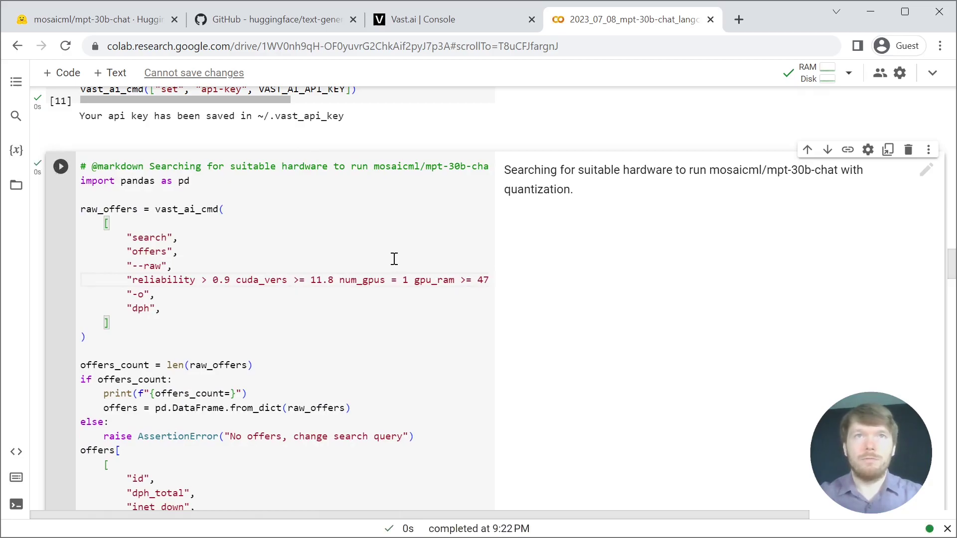
{"action": "scroll", "coordinate": [395, 258], "scroll_direction": "down", "scroll_amount": 4}
{"action": "scroll", "coordinate": [394, 258], "scroll_direction": "down", "scroll_amount": 2}
{"action": "scroll", "coordinate": [394, 259], "scroll_direction": "up", "scroll_amount": 1}
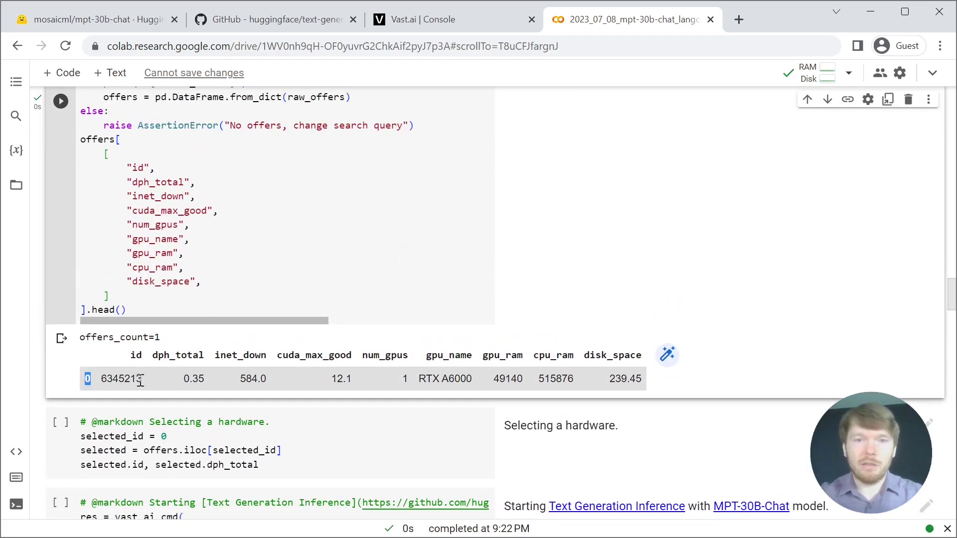
Select offer 6345213 at $0.35/hour and launch the text-generation instance on it
{"action": "left_click", "coordinate": [185, 440]}
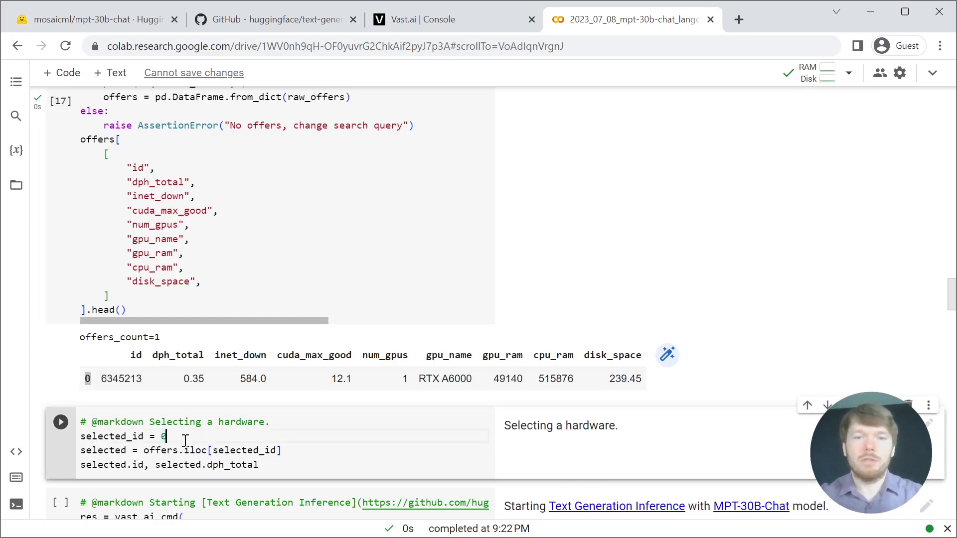
{"action": "key", "text": "ctrl+Return"}
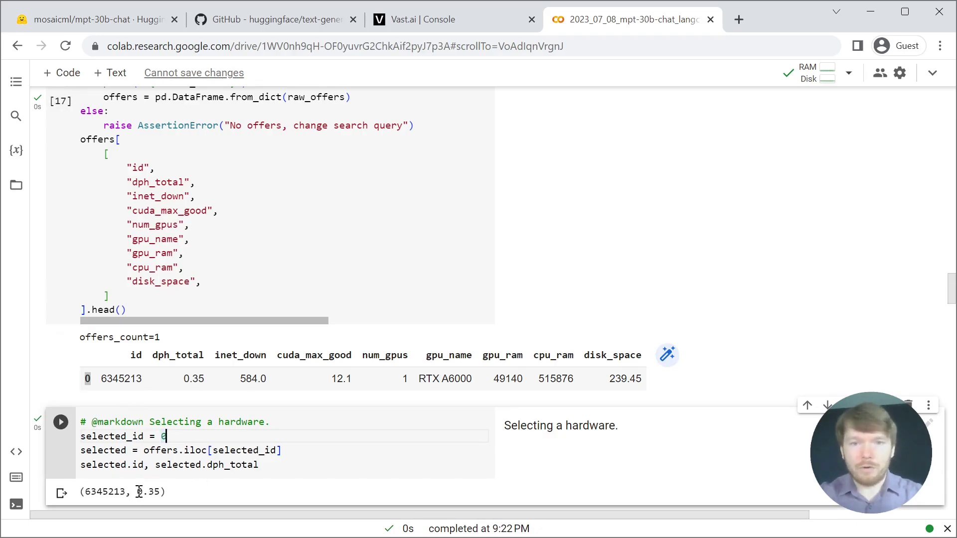
{"action": "scroll", "coordinate": [202, 359], "scroll_direction": "down", "scroll_amount": 4}
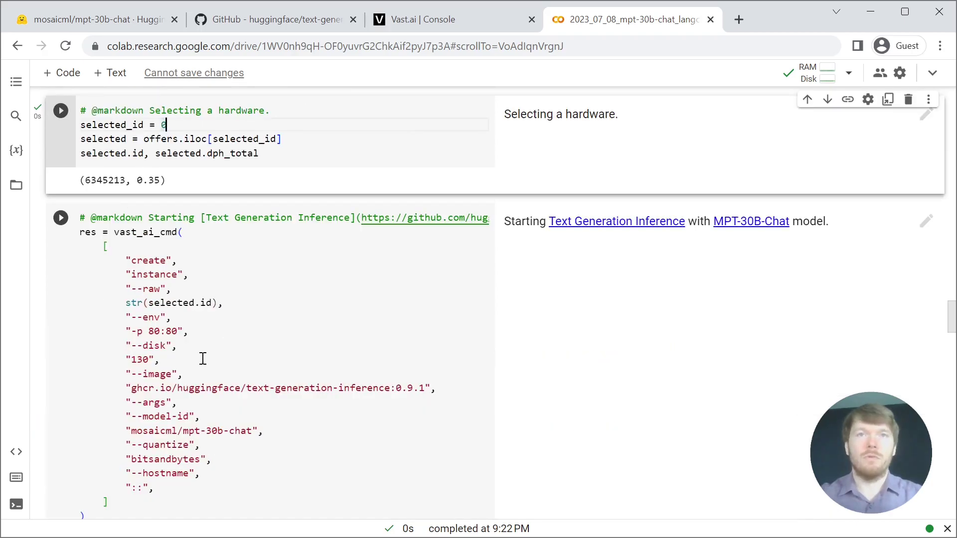
{"action": "left_click", "coordinate": [239, 370]}
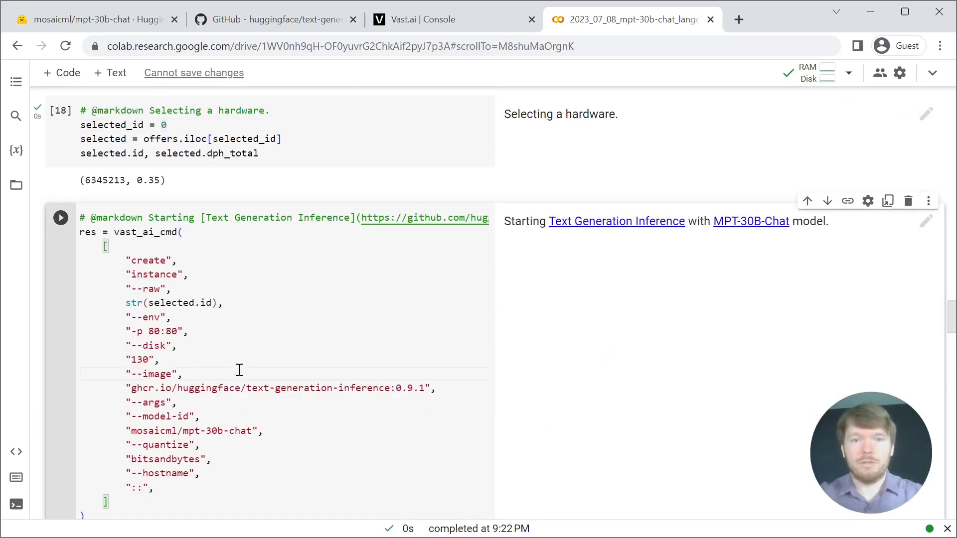
{"action": "key", "text": "ctrl+Return"}
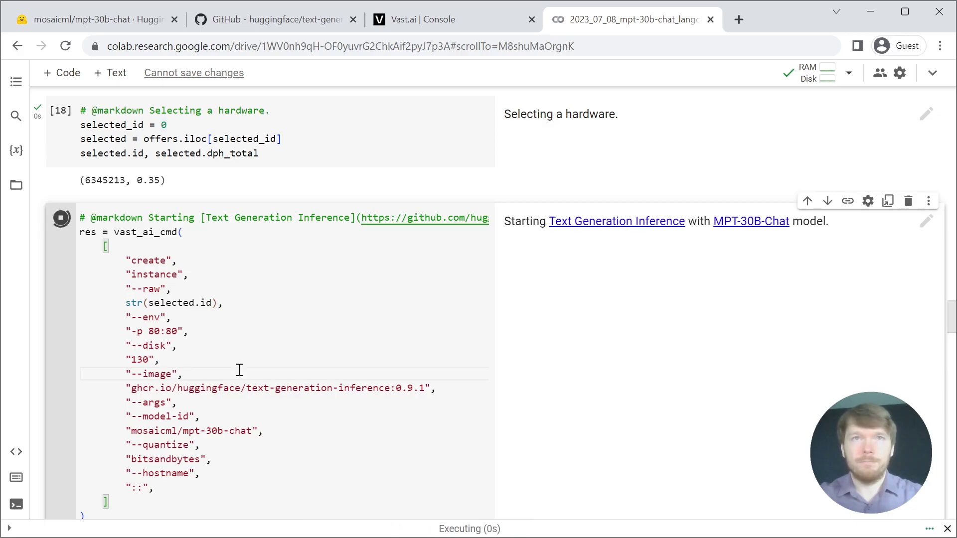
{"action": "scroll", "coordinate": [237, 369], "scroll_direction": "down", "scroll_amount": 3}
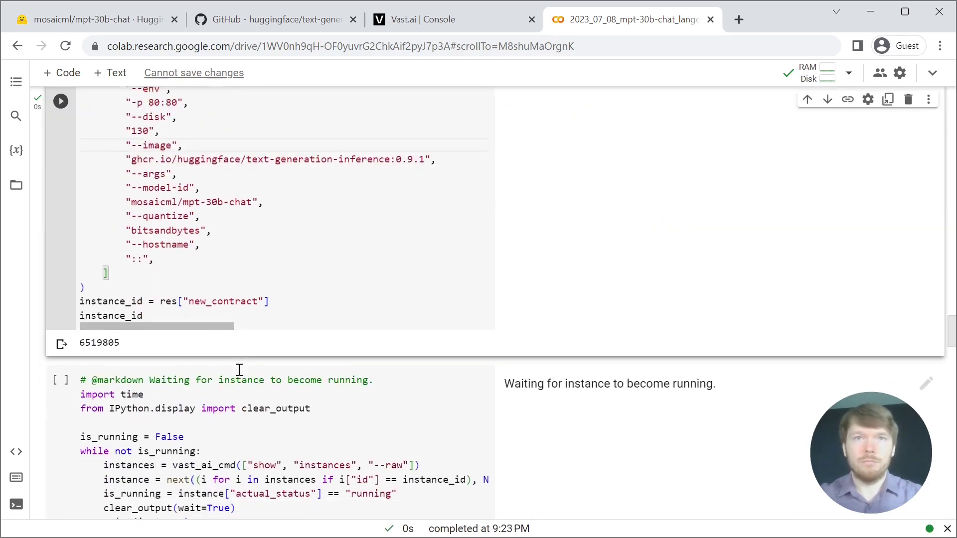
{"action": "scroll", "coordinate": [238, 369], "scroll_direction": "down", "scroll_amount": 2}
{"action": "scroll", "coordinate": [238, 370], "scroll_direction": "up", "scroll_amount": 1}
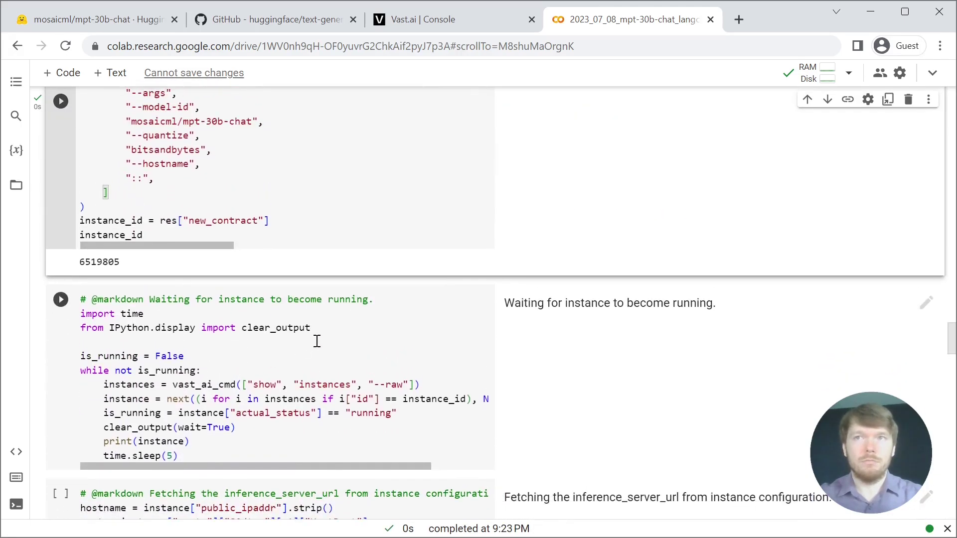
Run the loop that waits for the Vast.ai instance to reach the running state
{"action": "left_click", "coordinate": [263, 367]}
{"action": "key", "text": "ctrl+Return"}
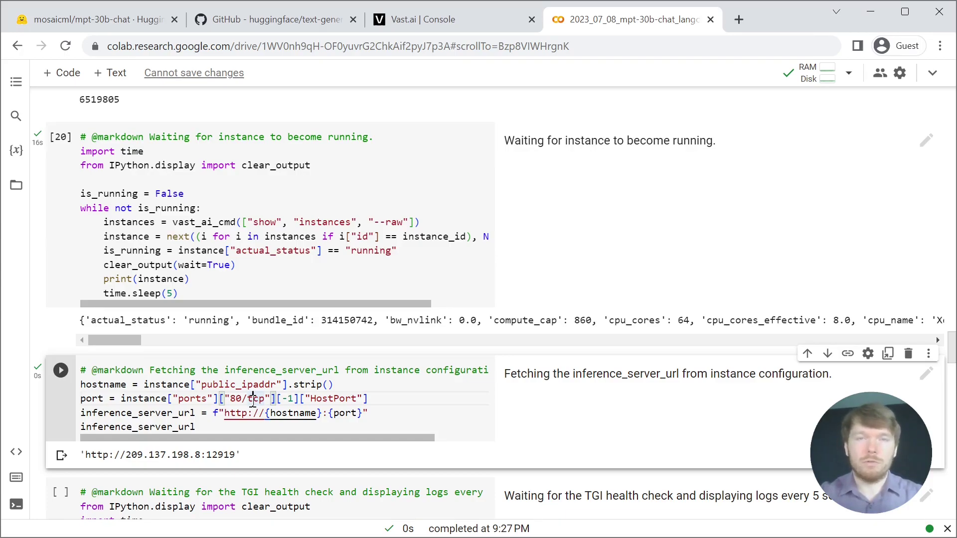
{"action": "scroll", "coordinate": [262, 426], "scroll_direction": "down", "scroll_amount": 3}
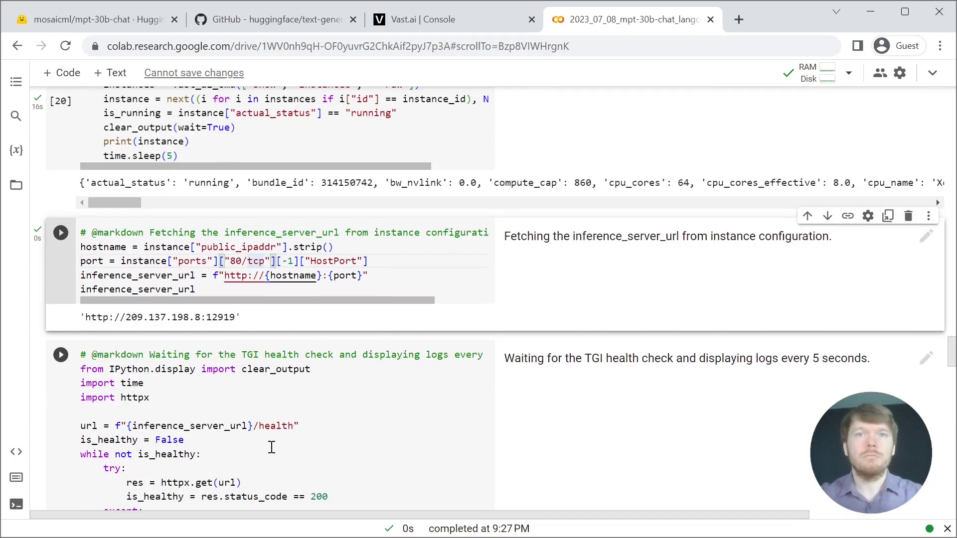
{"action": "scroll", "coordinate": [275, 454], "scroll_direction": "down", "scroll_amount": 1}
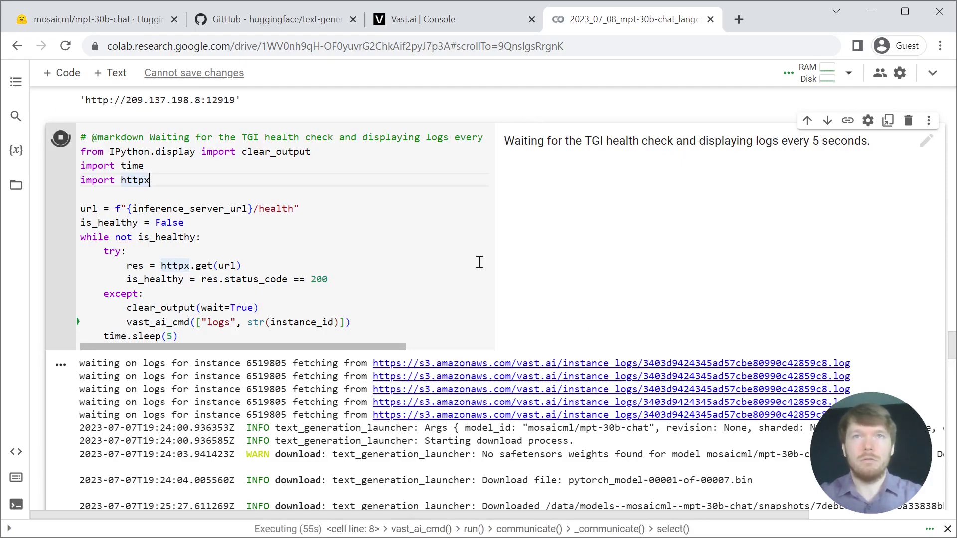
{"action": "scroll", "coordinate": [479, 261], "scroll_direction": "down", "scroll_amount": 1}
{"action": "scroll", "coordinate": [479, 263], "scroll_direction": "down", "scroll_amount": 1}
{"action": "scroll", "coordinate": [479, 262], "scroll_direction": "down", "scroll_amount": 2}
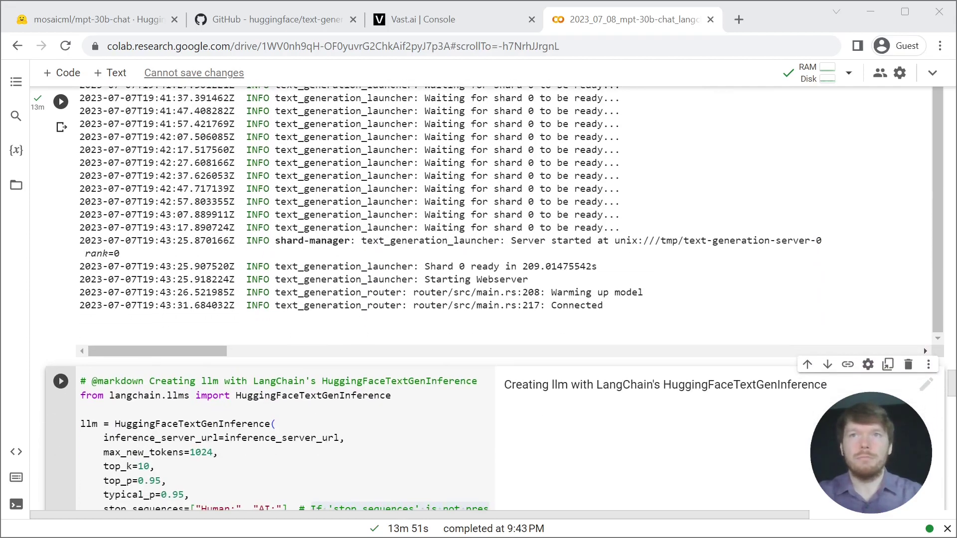
Create the HuggingFaceTextGenInference llm, noting its stop_sequences, and the windowed chat memory
{"action": "left_click", "coordinate": [316, 364]}
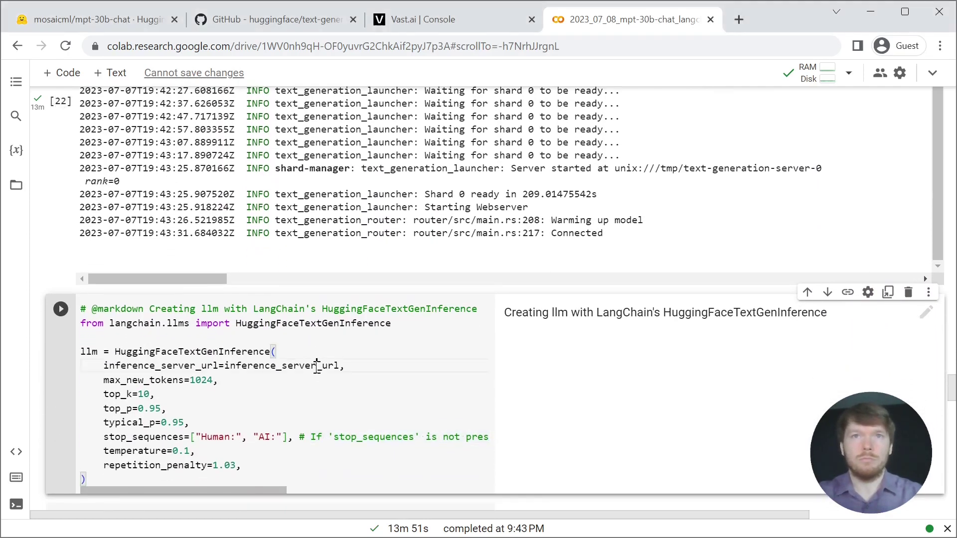
{"action": "scroll", "coordinate": [317, 364], "scroll_direction": "down", "scroll_amount": 2}
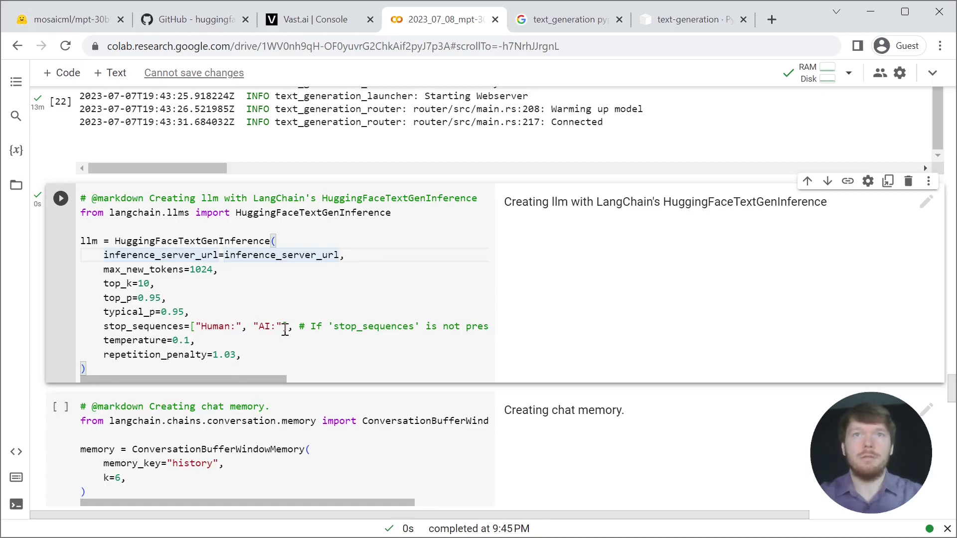
{"action": "left_click_drag", "start_coordinate": [286, 326], "coordinate": [102, 326]}
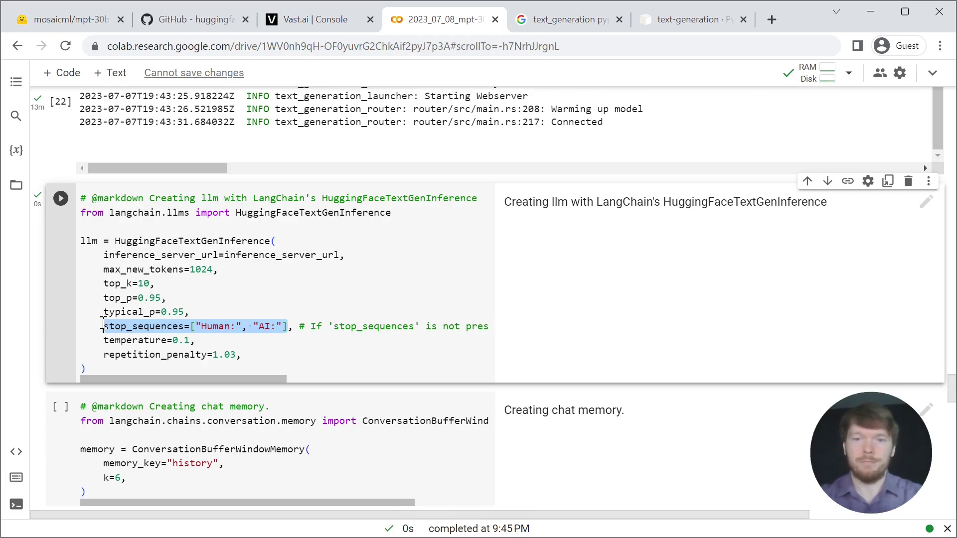
{"action": "key", "text": "shift+Return"}
{"action": "key", "text": "ctrl+Return"}
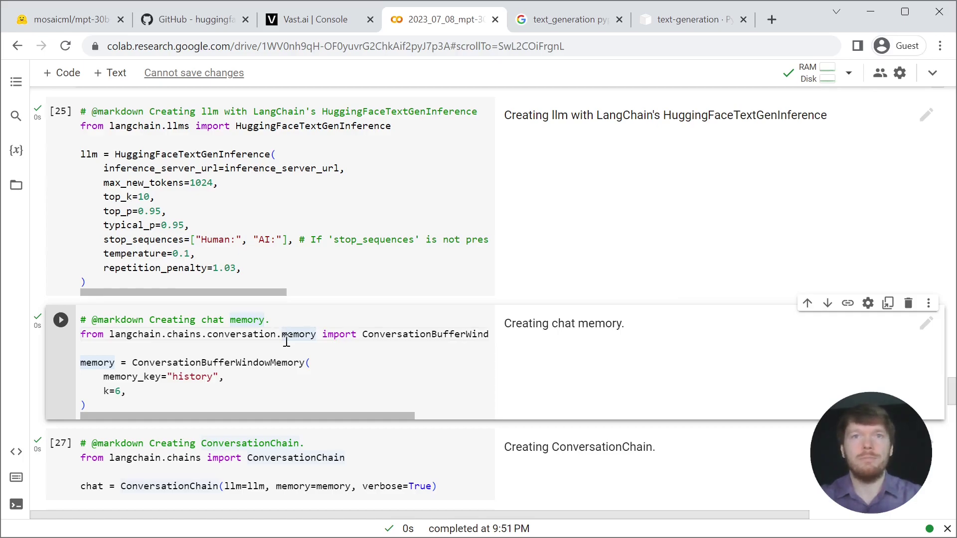
Run the ConversationChain cell and display its PromptTemplate and friendly-conversation template
{"action": "left_click", "coordinate": [243, 458]}
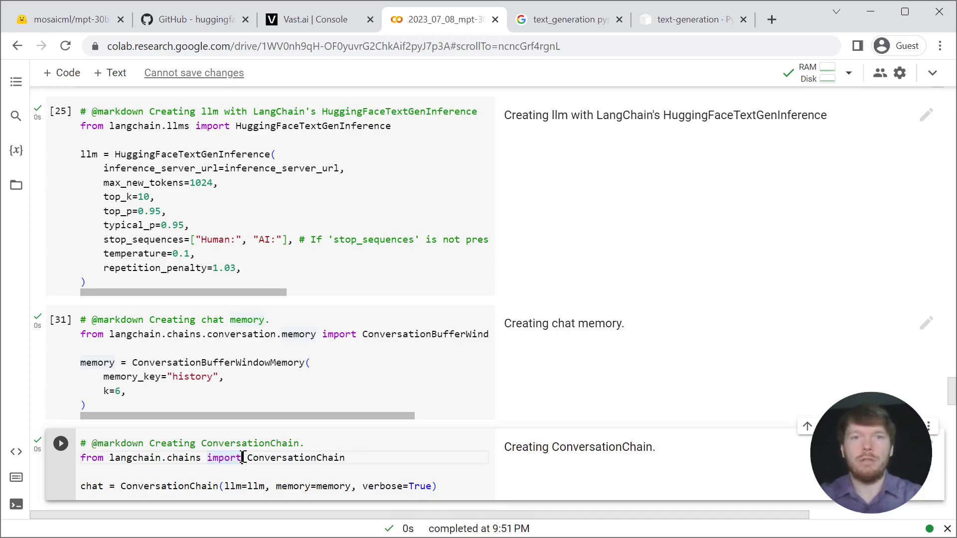
{"action": "key", "text": "ctrl+Return"}
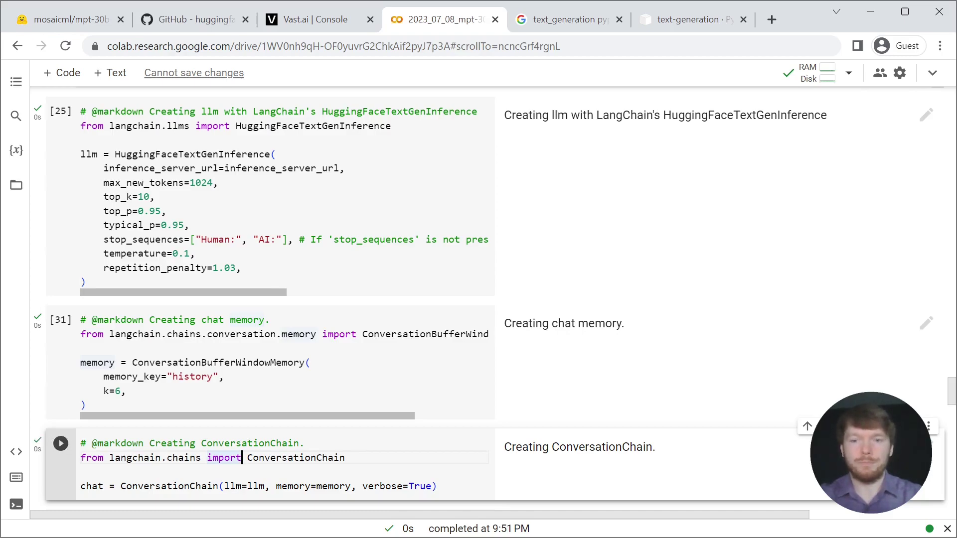
{"action": "key", "text": "shift+Return"}
{"action": "key", "text": "ctrl+Return"}
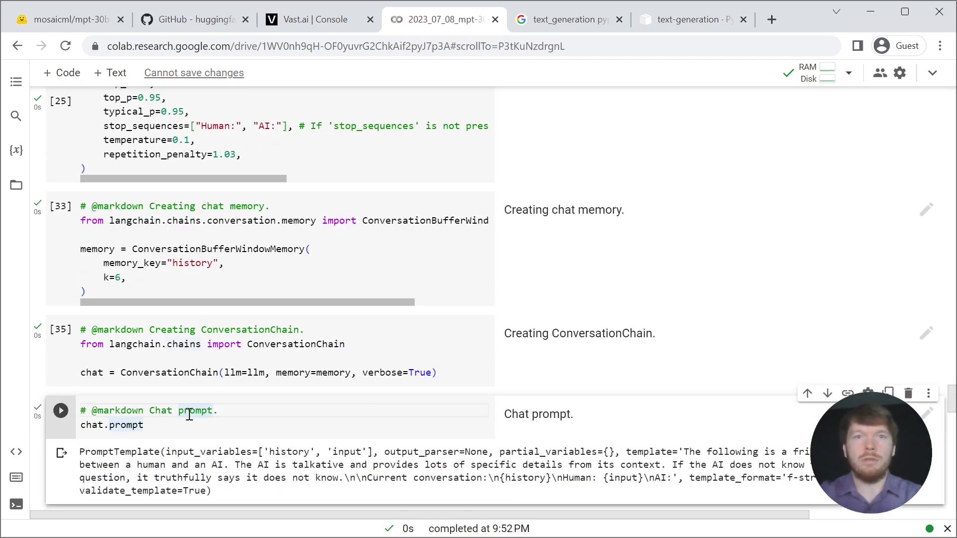
{"action": "key", "text": "shift+Return"}
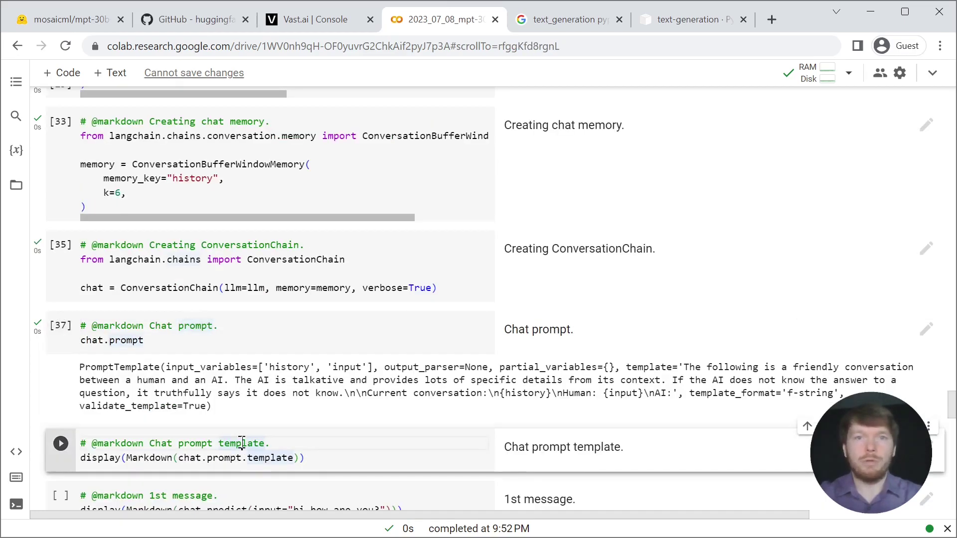
{"action": "key", "text": "ctrl+Return"}
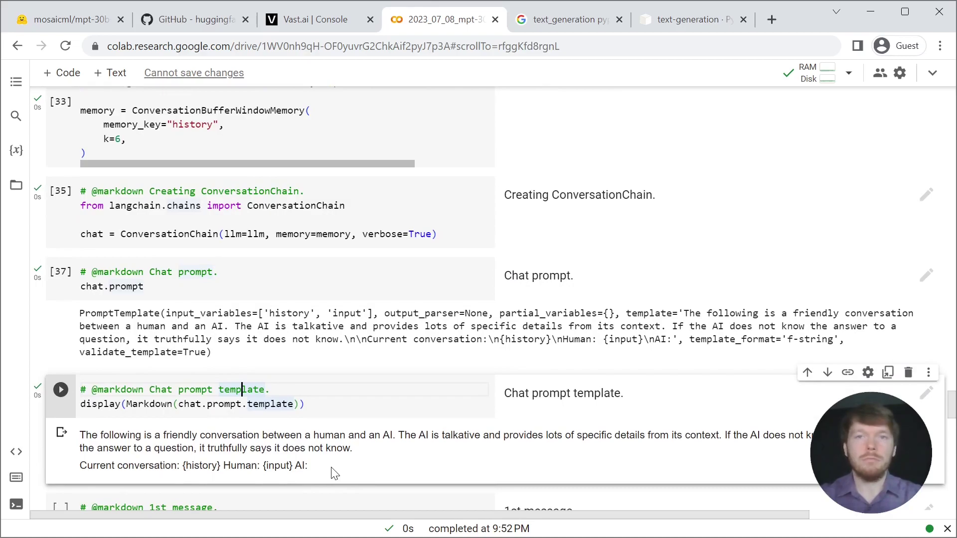
{"action": "scroll", "coordinate": [315, 359], "scroll_direction": "down", "scroll_amount": 3}
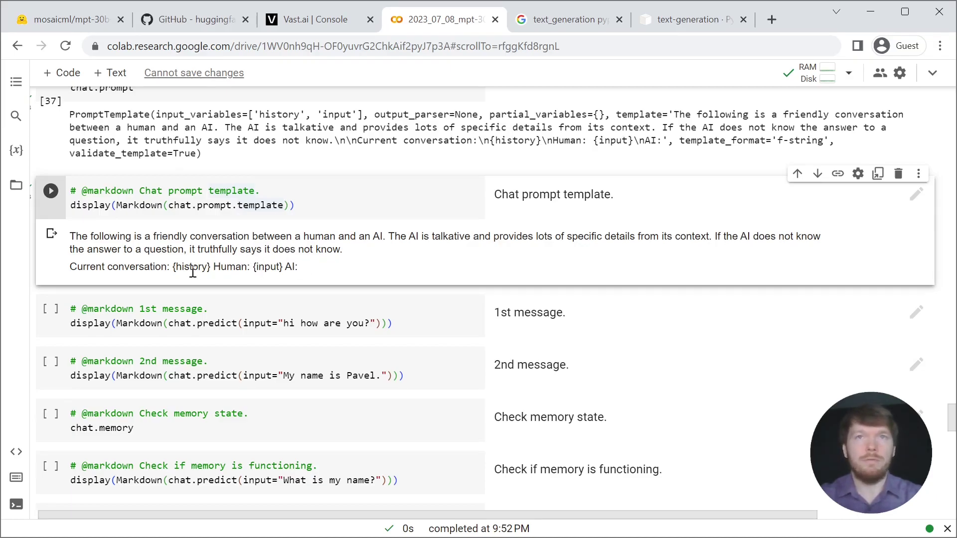
Send the first greeting and a second message introducing the user's name
{"action": "left_click", "coordinate": [233, 289]}
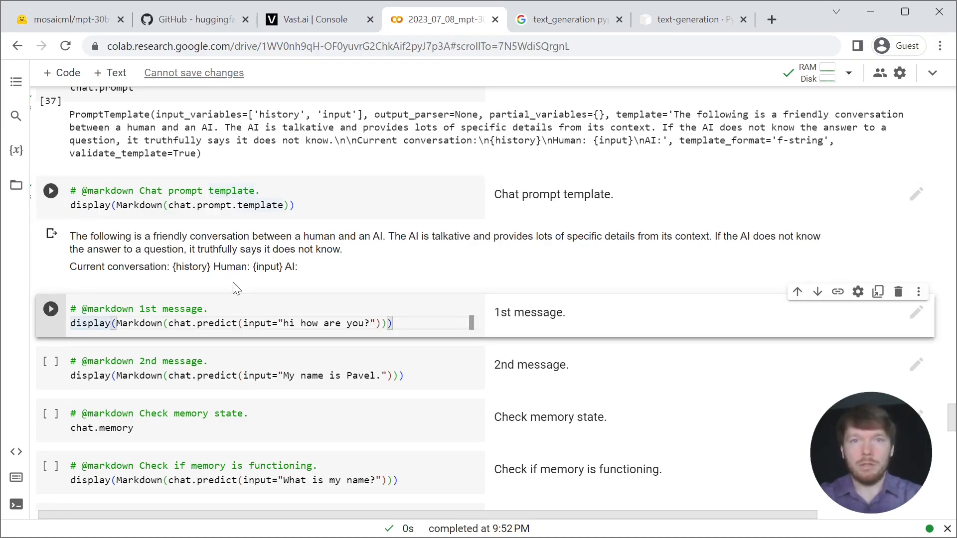
{"action": "key", "text": "ctrl+Return"}
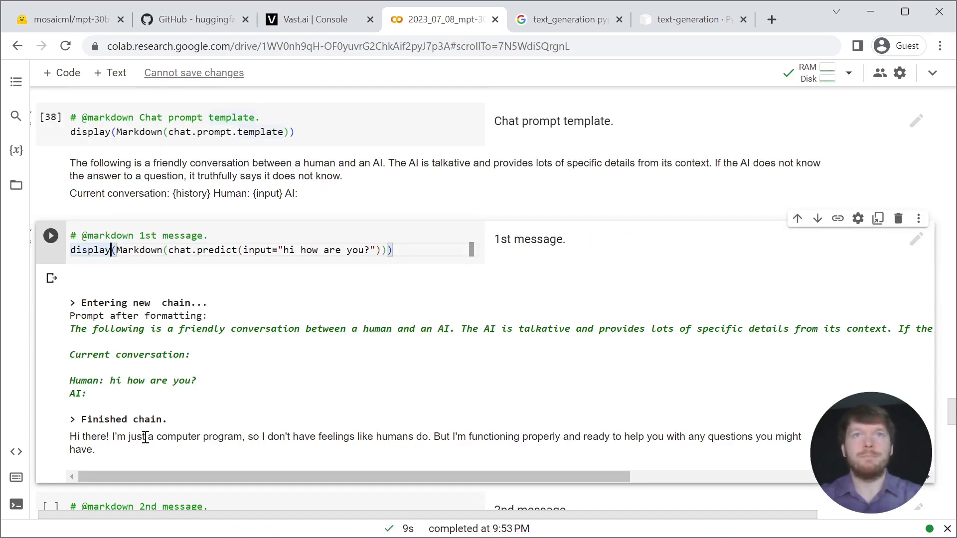
{"action": "scroll", "coordinate": [145, 437], "scroll_direction": "down", "scroll_amount": 2}
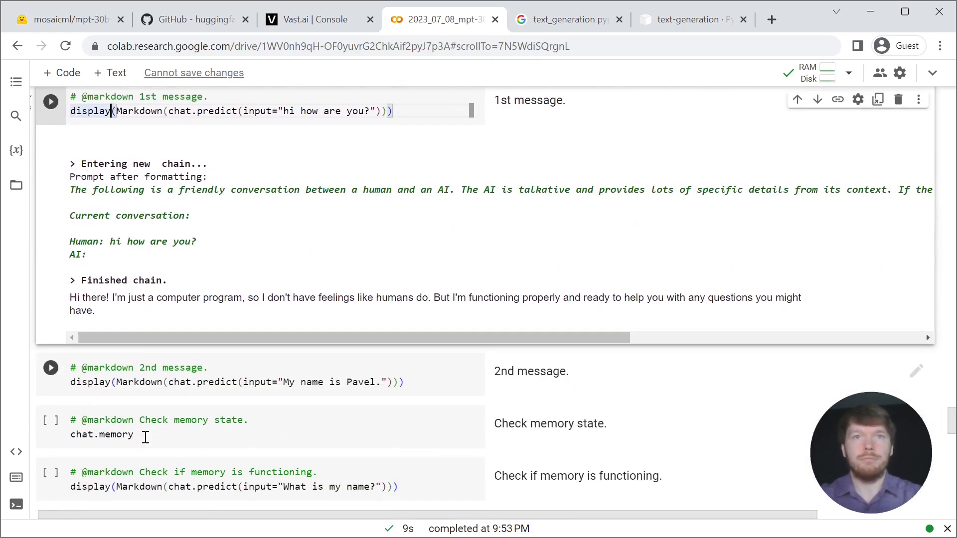
{"action": "left_click", "coordinate": [173, 382]}
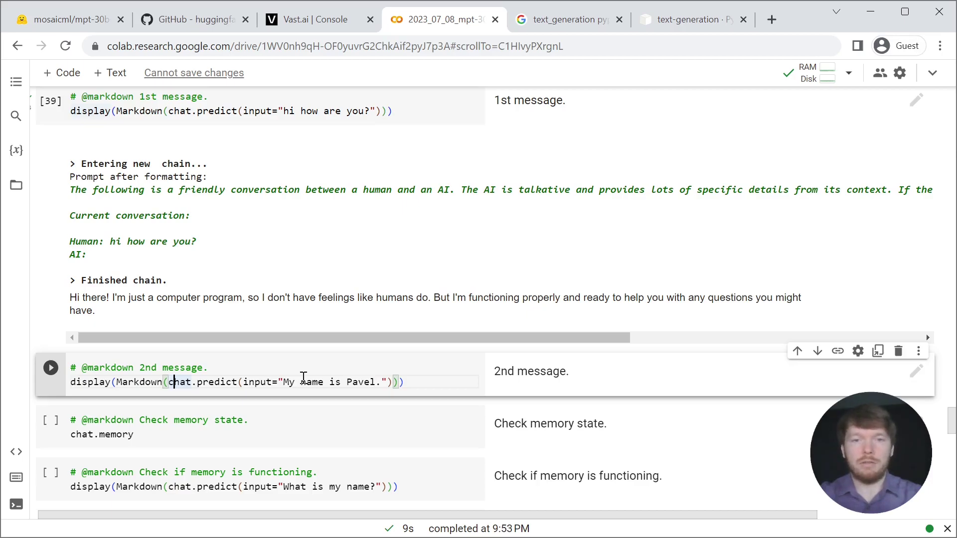
{"action": "key", "text": "ctrl+Return"}
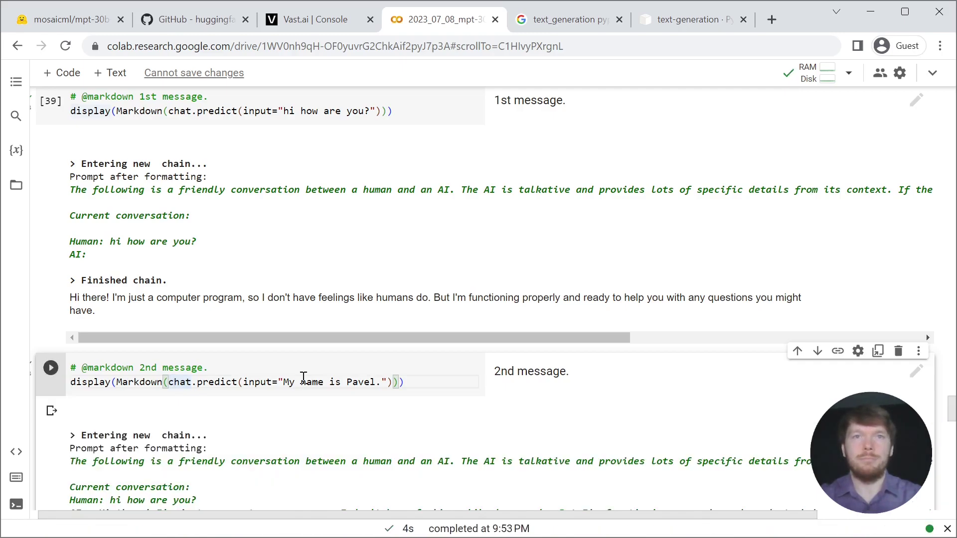
{"action": "scroll", "coordinate": [303, 377], "scroll_direction": "down", "scroll_amount": 2}
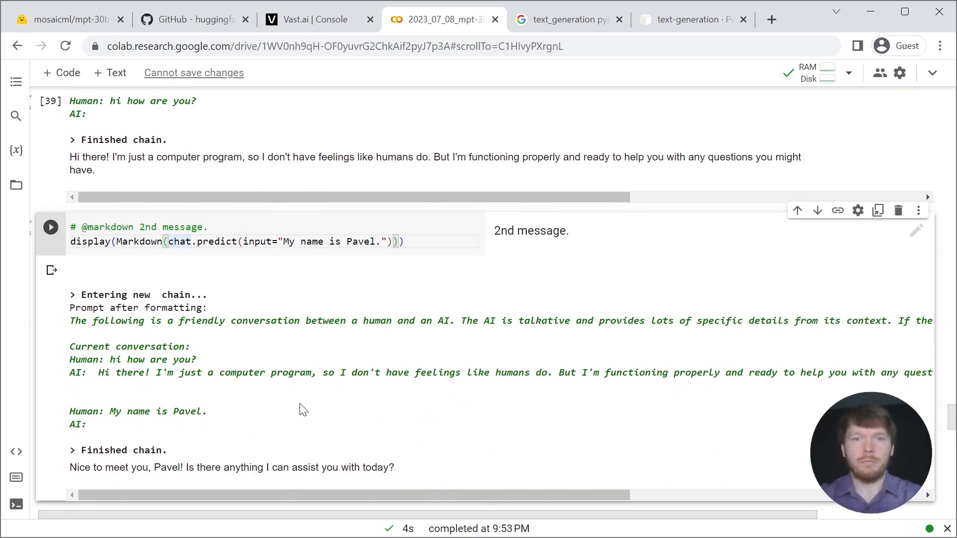
{"action": "scroll", "coordinate": [303, 409], "scroll_direction": "down", "scroll_amount": 2}
Display the stored memory and ask 'What is my name?', highlighting the model's recall answer
{"action": "left_click", "coordinate": [304, 360]}
{"action": "key", "text": "ctrl+Return"}
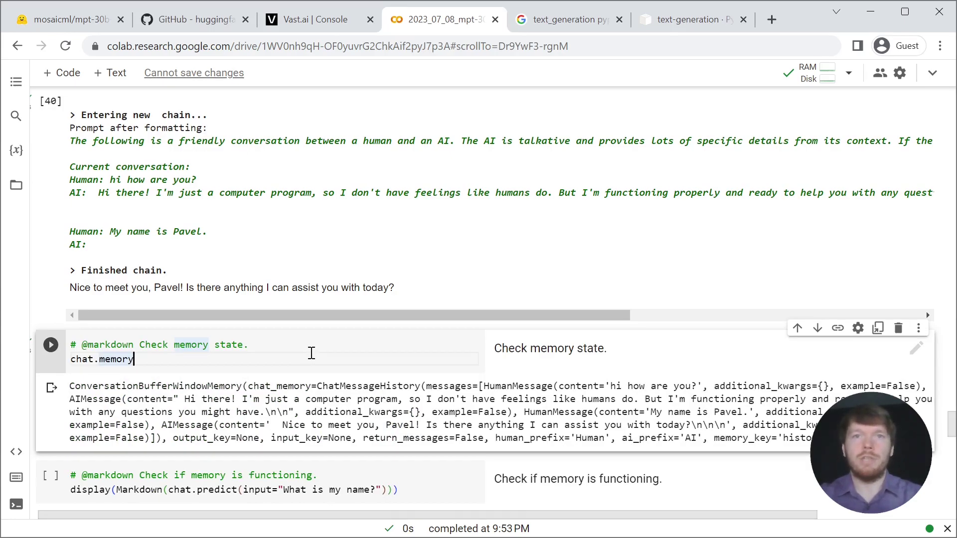
{"action": "key", "text": "shift+Return"}
{"action": "key", "text": "ctrl+Return"}
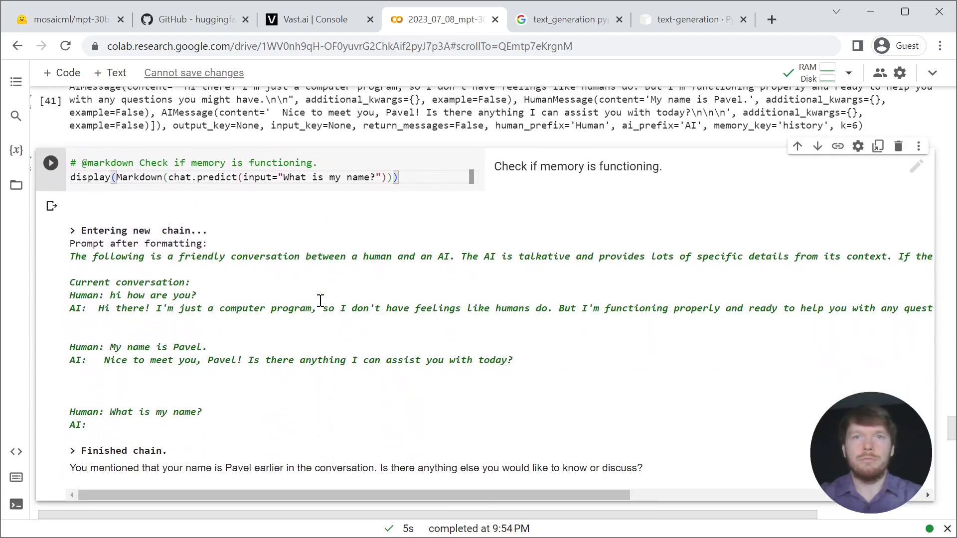
{"action": "triple_click", "coordinate": [75, 468]}
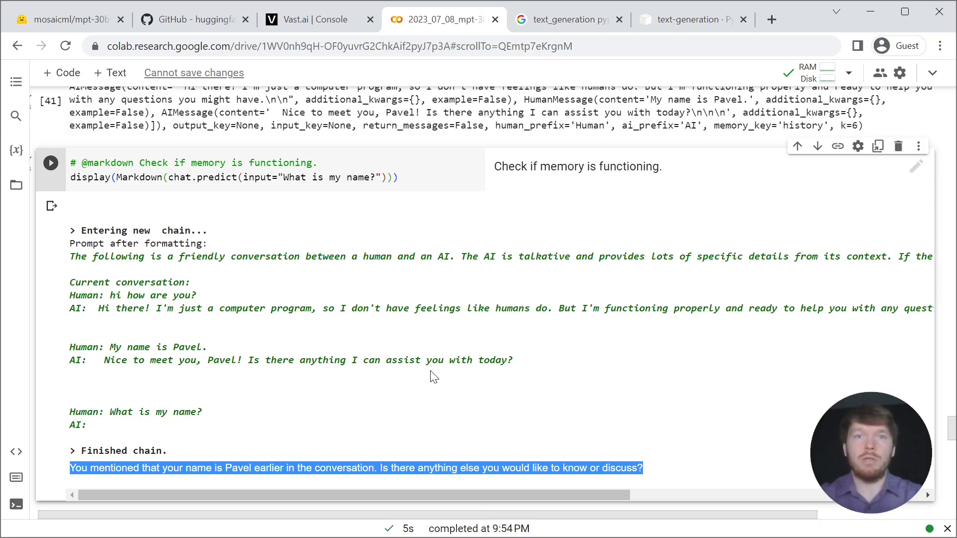
{"action": "scroll", "coordinate": [430, 375], "scroll_direction": "down", "scroll_amount": 1}
{"action": "scroll", "coordinate": [430, 375], "scroll_direction": "down", "scroll_amount": 1}
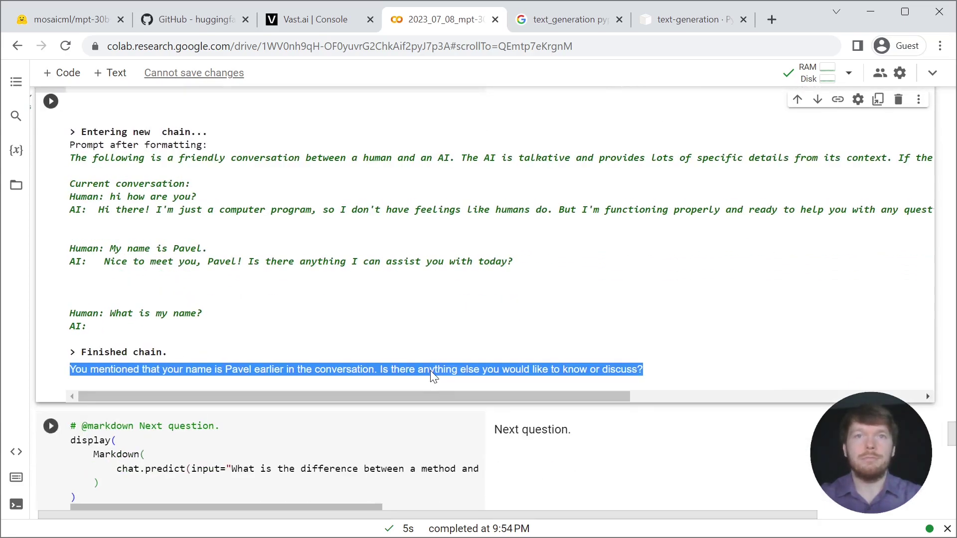
{"action": "scroll", "coordinate": [432, 377], "scroll_direction": "down", "scroll_amount": 1}
Ask the method-versus-function question, then the OOP follow-up, which answers that methods are more common
{"action": "left_click", "coordinate": [313, 377]}
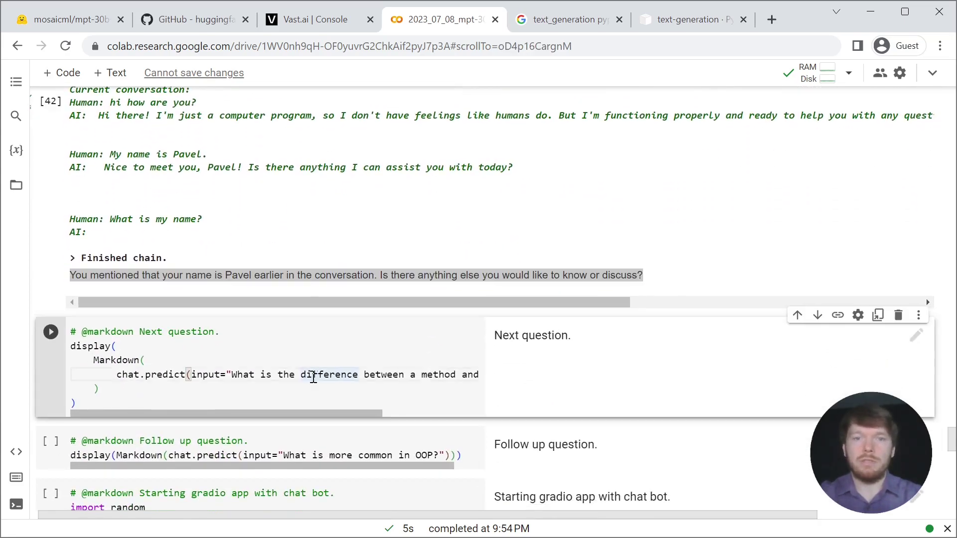
{"action": "key", "text": "ctrl+Return"}
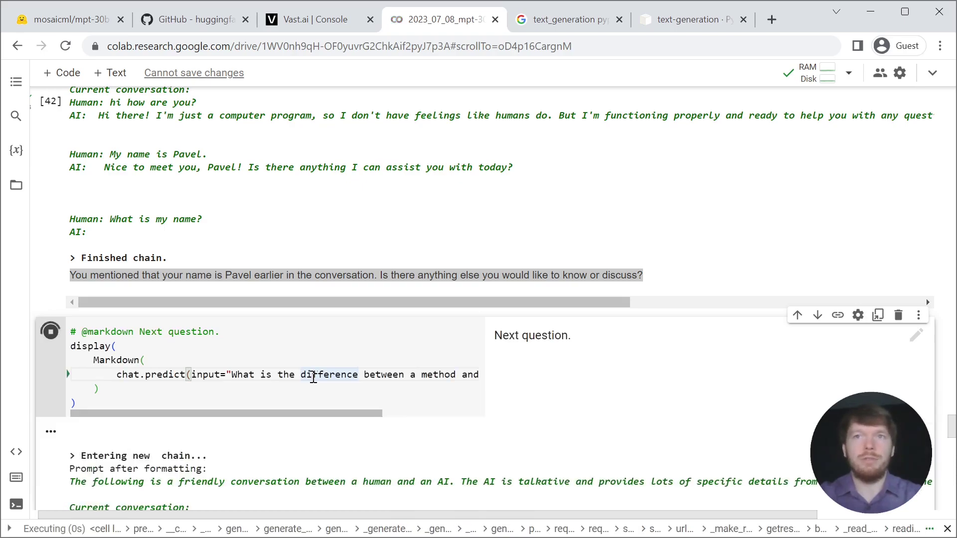
{"action": "scroll", "coordinate": [314, 375], "scroll_direction": "right", "scroll_amount": 3}
{"action": "scroll", "coordinate": [315, 376], "scroll_direction": "left", "scroll_amount": 3}
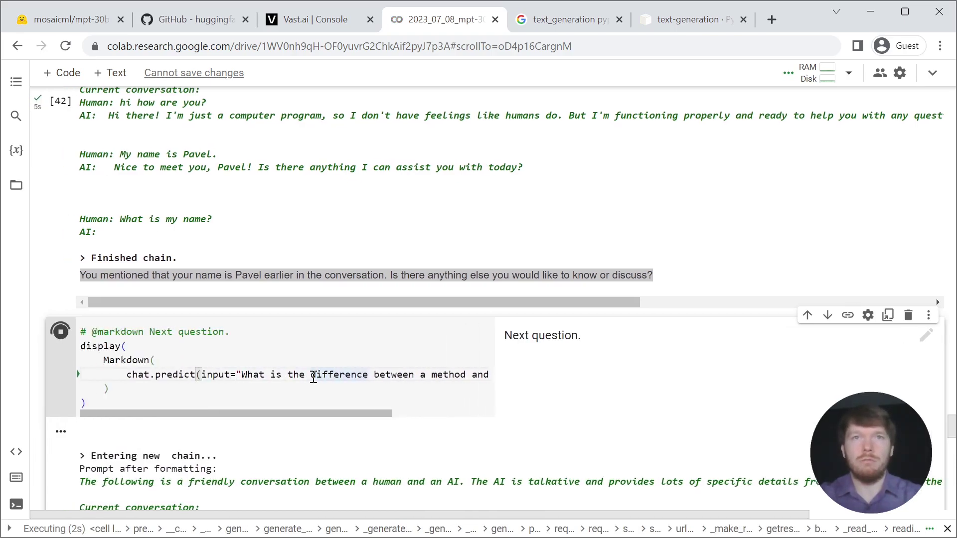
{"action": "scroll", "coordinate": [269, 358], "scroll_direction": "down", "scroll_amount": 1}
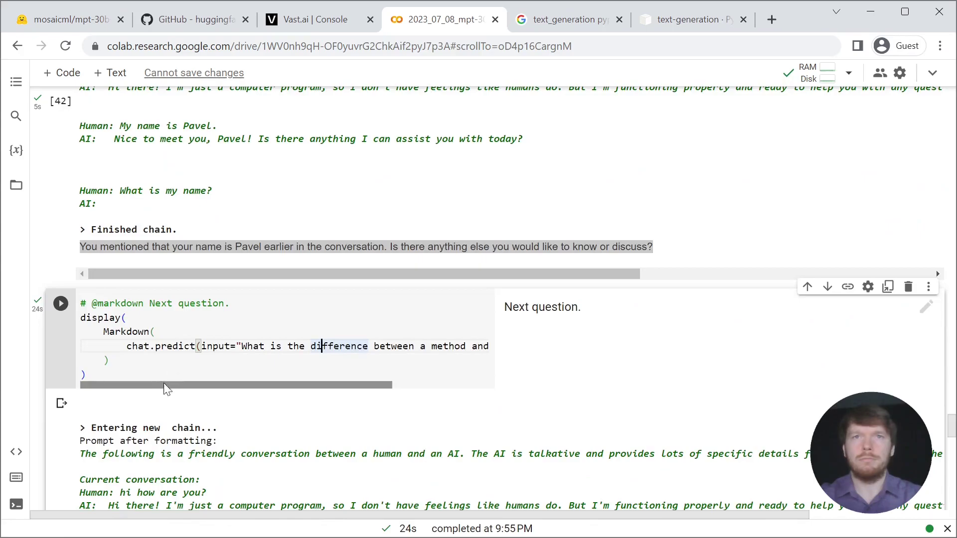
{"action": "scroll", "coordinate": [237, 474], "scroll_direction": "down", "scroll_amount": 3}
{"action": "scroll", "coordinate": [238, 475], "scroll_direction": "down", "scroll_amount": 2}
{"action": "mouse_move", "coordinate": [323, 353]}
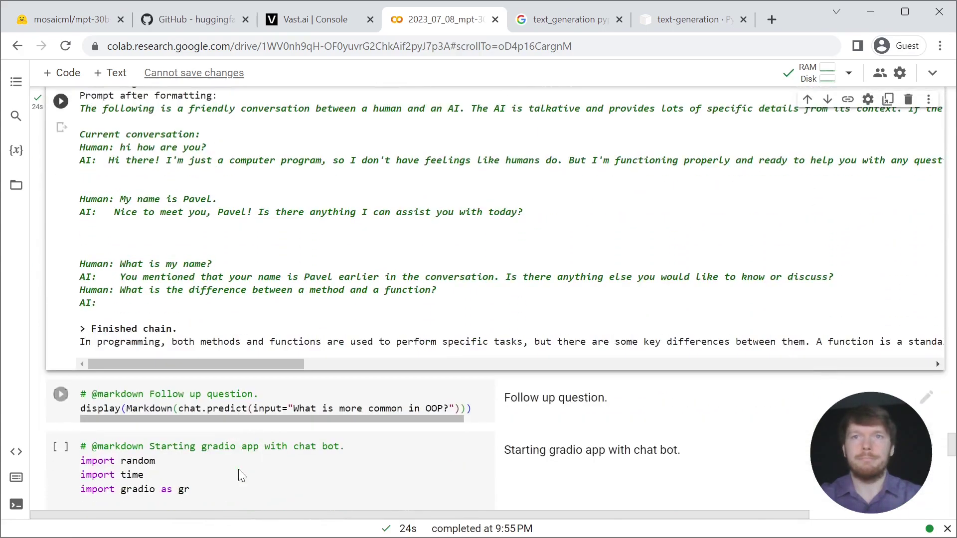
{"action": "mouse_move", "coordinate": [226, 365]}
{"action": "left_mouse_down"}
{"action": "mouse_move", "coordinate": [478, 366]}
{"action": "mouse_move", "coordinate": [775, 396]}
{"action": "mouse_move", "coordinate": [884, 391]}
{"action": "mouse_move", "coordinate": [642, 356]}
{"action": "mouse_move", "coordinate": [196, 363]}
{"action": "left_mouse_up"}
{"action": "left_click", "coordinate": [197, 404]}
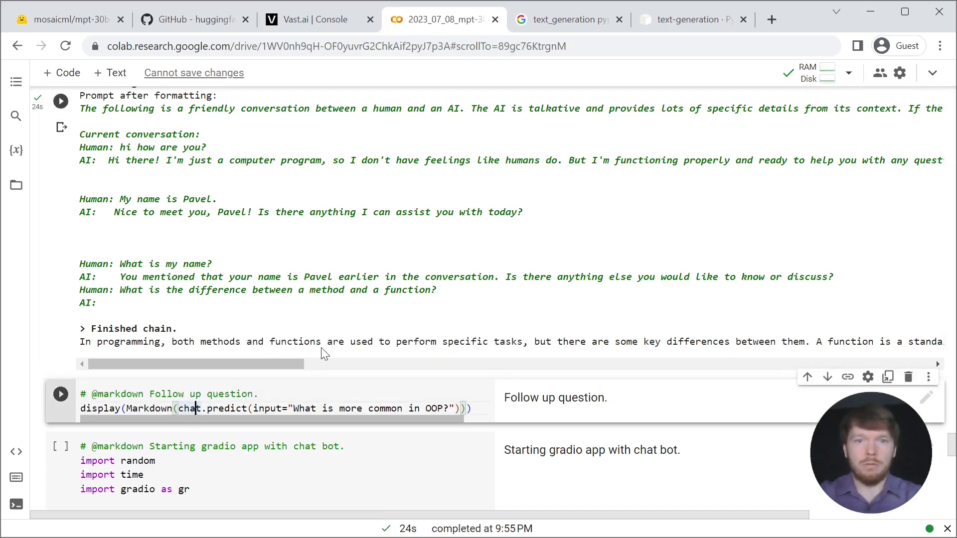
{"action": "key", "text": "ctrl+Return"}
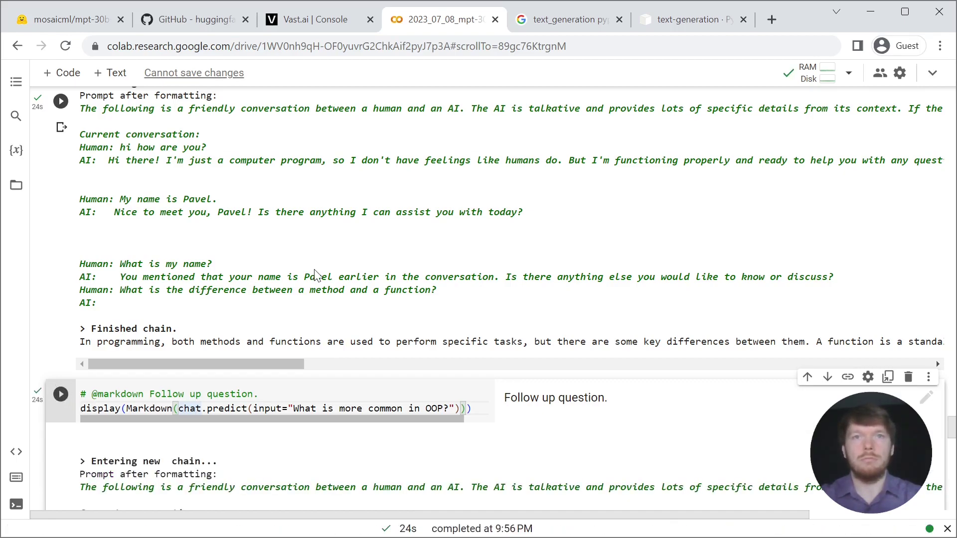
{"action": "scroll", "coordinate": [315, 275], "scroll_direction": "down", "scroll_amount": 4}
{"action": "scroll", "coordinate": [314, 273], "scroll_direction": "down", "scroll_amount": 3}
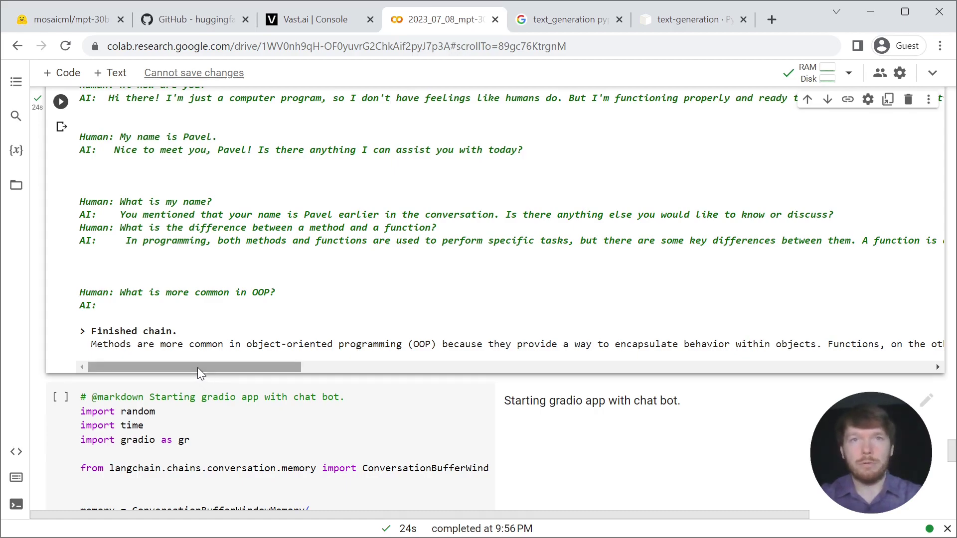
{"action": "scroll", "coordinate": [208, 433], "scroll_direction": "down", "scroll_amount": 2}
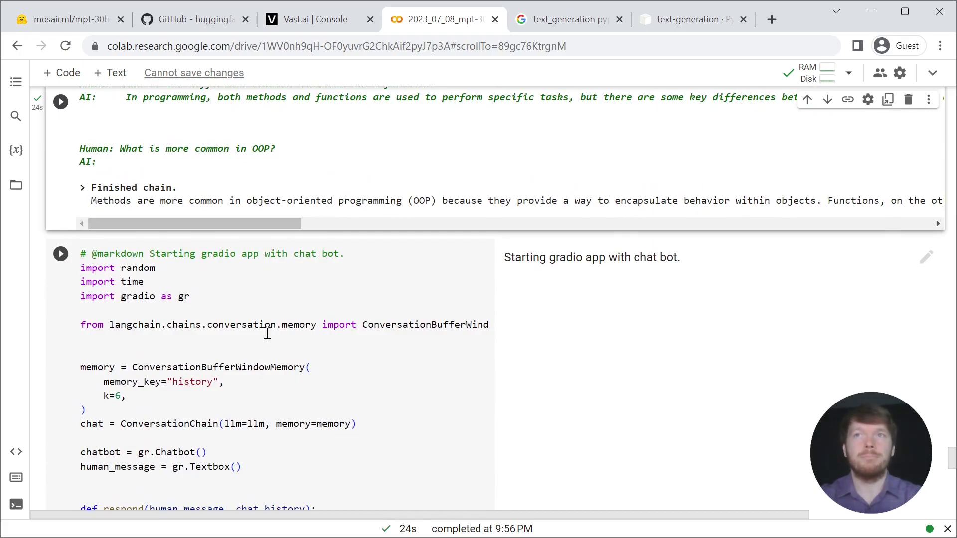
{"action": "scroll", "coordinate": [266, 334], "scroll_direction": "down", "scroll_amount": 2}
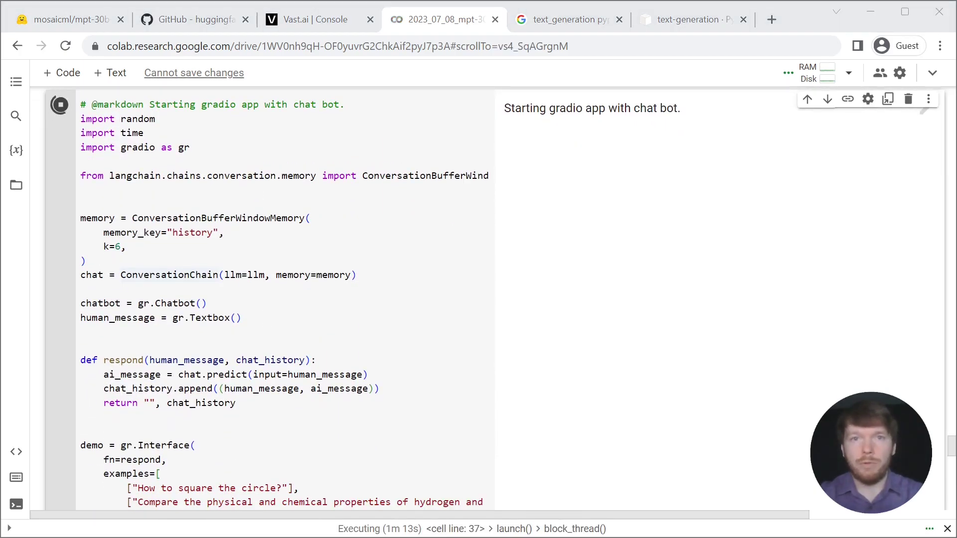
{"action": "scroll", "coordinate": [478, 299], "scroll_direction": "down", "scroll_amount": 3}
{"action": "scroll", "coordinate": [478, 299], "scroll_direction": "down", "scroll_amount": 2}
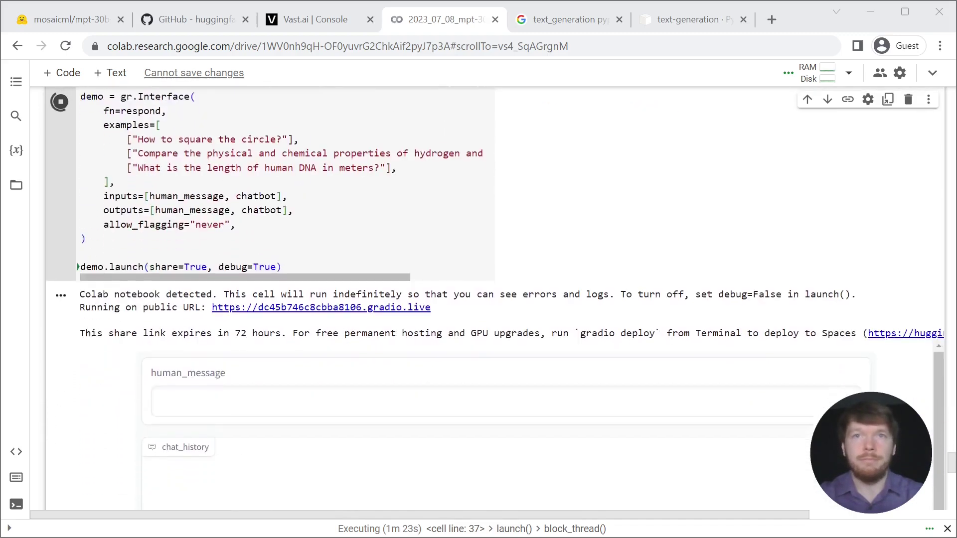
{"action": "scroll", "coordinate": [479, 300], "scroll_direction": "down", "scroll_amount": 2}
{"action": "scroll", "coordinate": [478, 299], "scroll_direction": "down", "scroll_amount": 1}
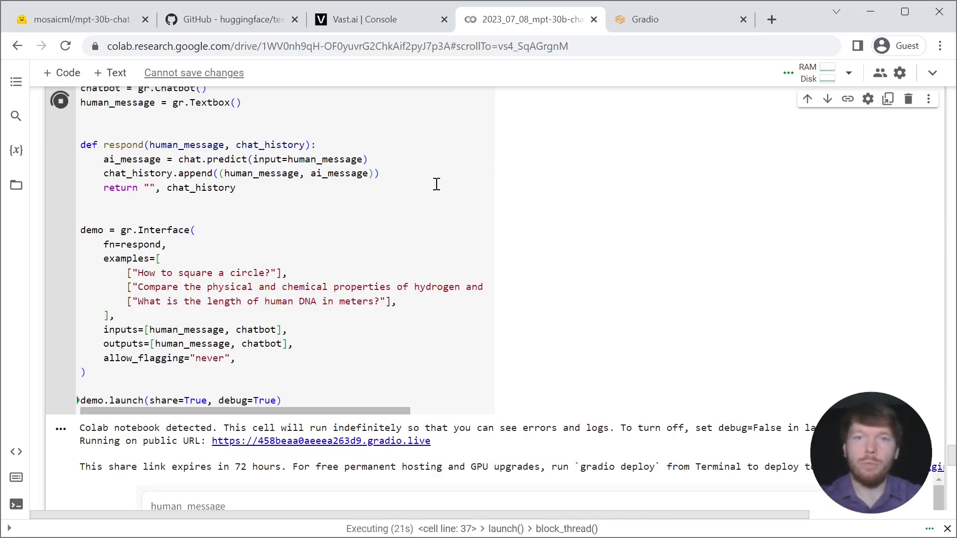
Switch to the browser tab with the shared Gradio chat page
{"action": "left_click", "coordinate": [652, 24]}
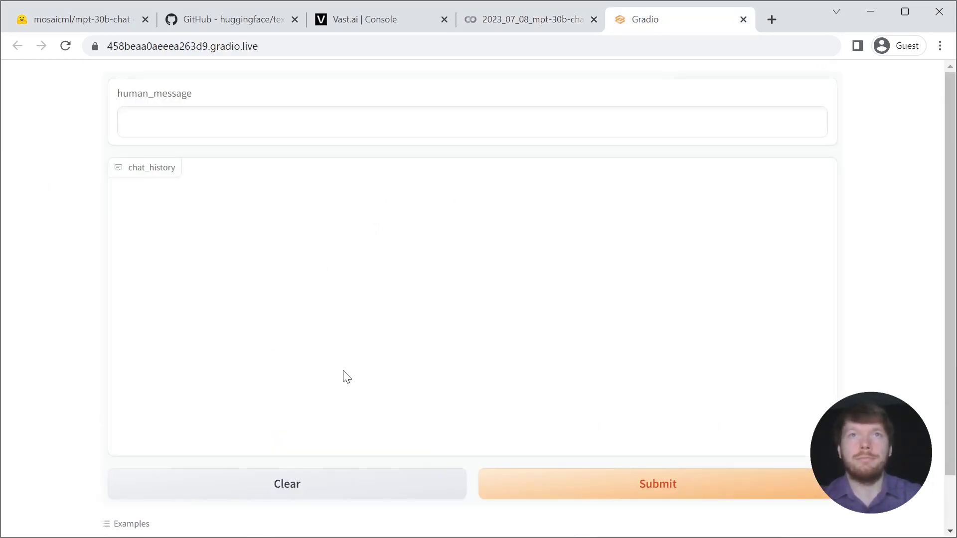
{"action": "scroll", "coordinate": [347, 375], "scroll_direction": "down", "scroll_amount": 1}
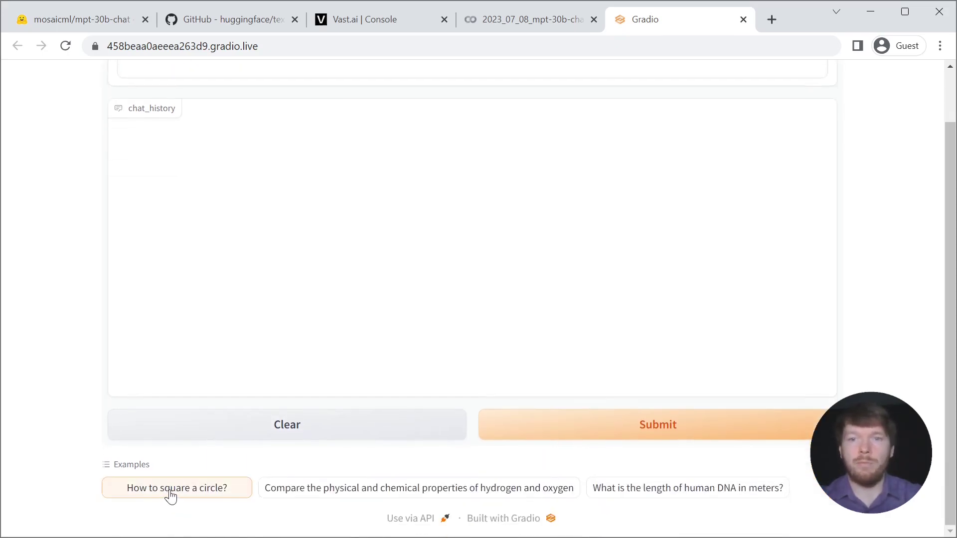
Ask the square-a-circle example question, then follow up with 'Why?'
{"action": "left_click", "coordinate": [170, 495]}
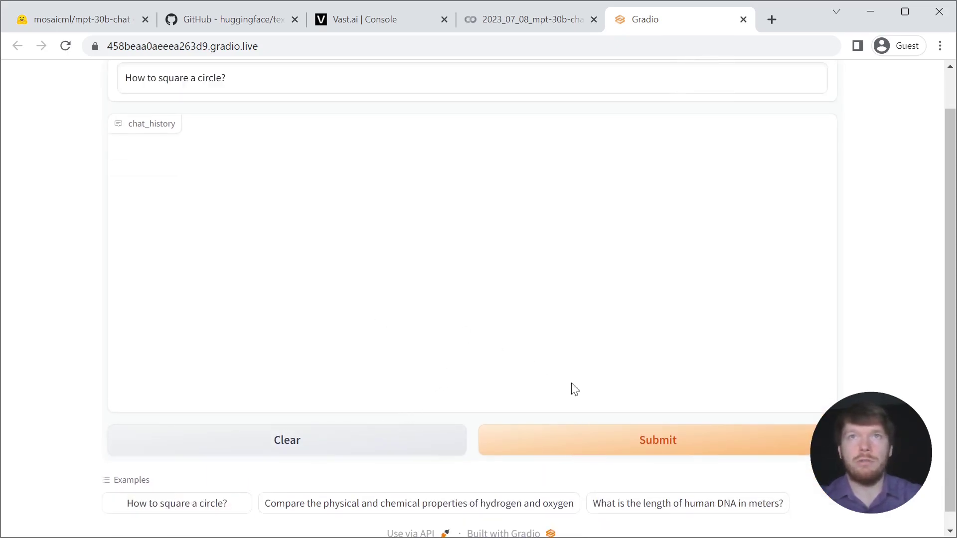
{"action": "left_click", "coordinate": [578, 440]}
{"action": "left_click", "coordinate": [352, 111]}
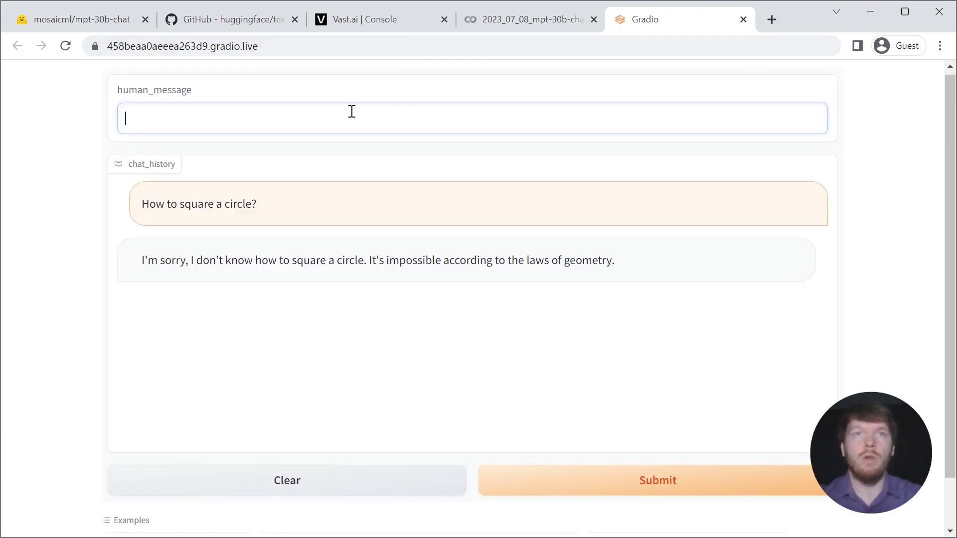
{"action": "type", "text": "W"}
{"action": "key", "text": "BackSpace"}
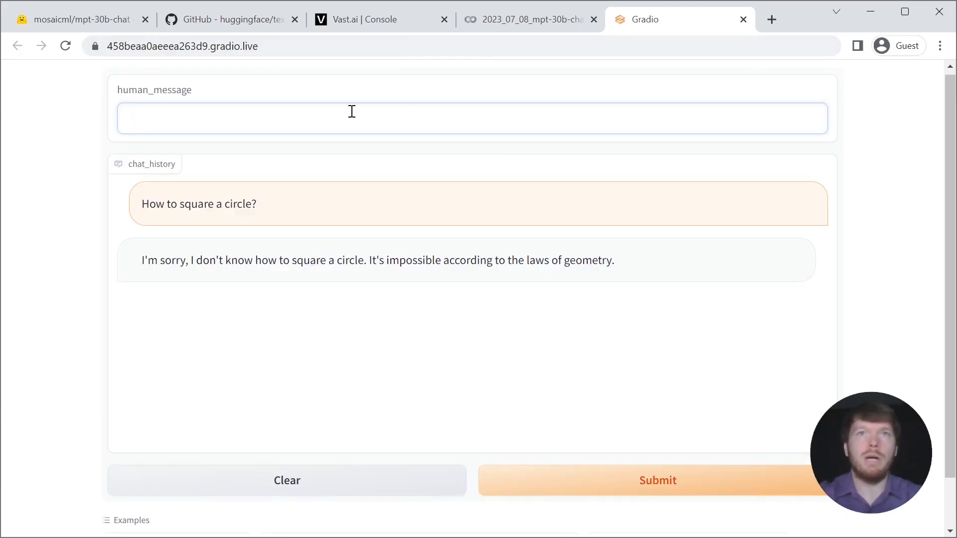
{"action": "type", "text": "Wh"}
{"action": "key", "text": "Return"}
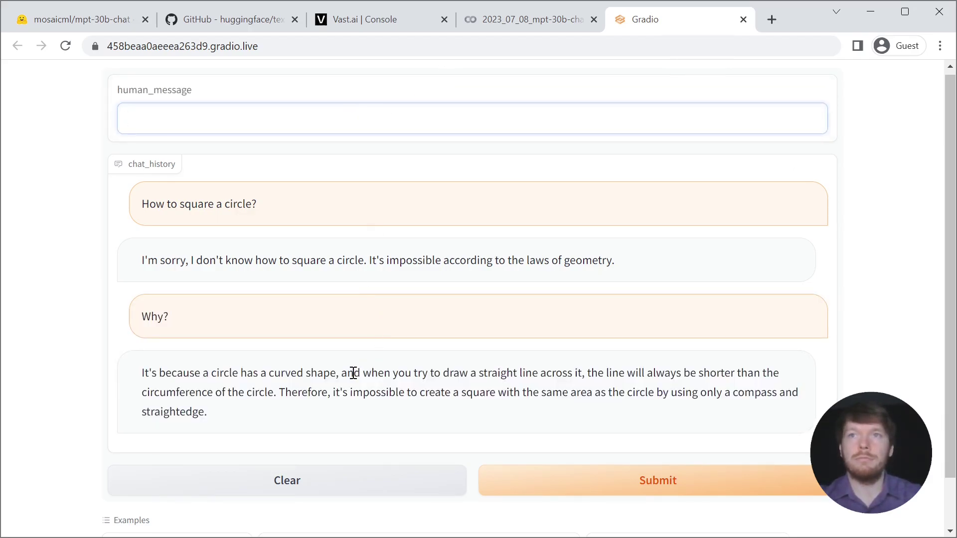
{"action": "scroll", "coordinate": [354, 449], "scroll_direction": "down", "scroll_amount": 1}
Ask the hydrogen-versus-oxygen example, 'Are they toxic?', and the human DNA length example
{"action": "left_click", "coordinate": [353, 525]}
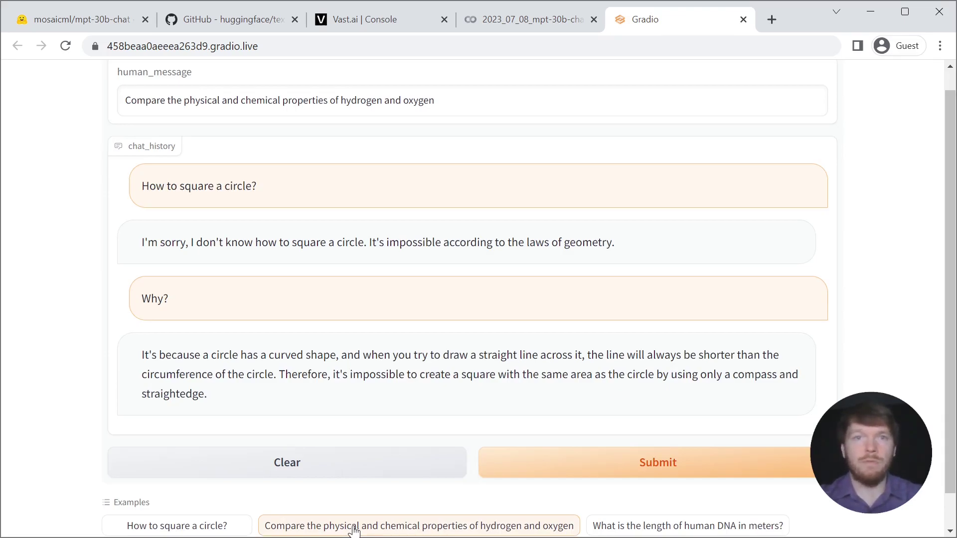
{"action": "left_click", "coordinate": [564, 457]}
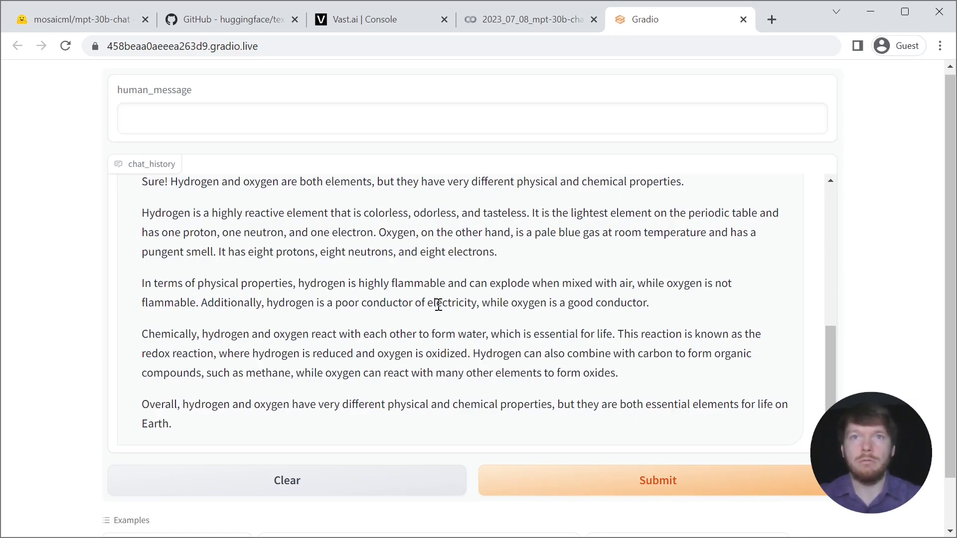
{"action": "left_click", "coordinate": [306, 124]}
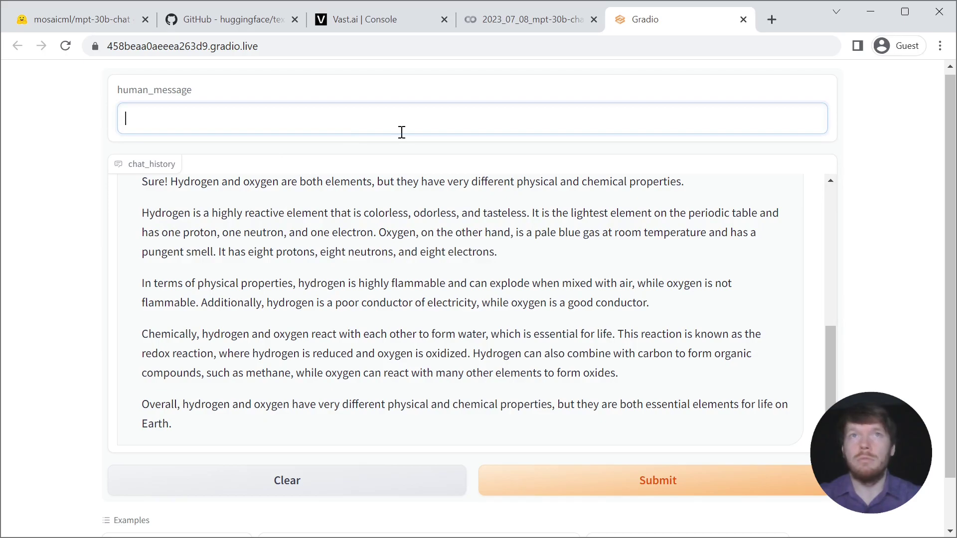
{"action": "type", "text": "Are they toxic?"}
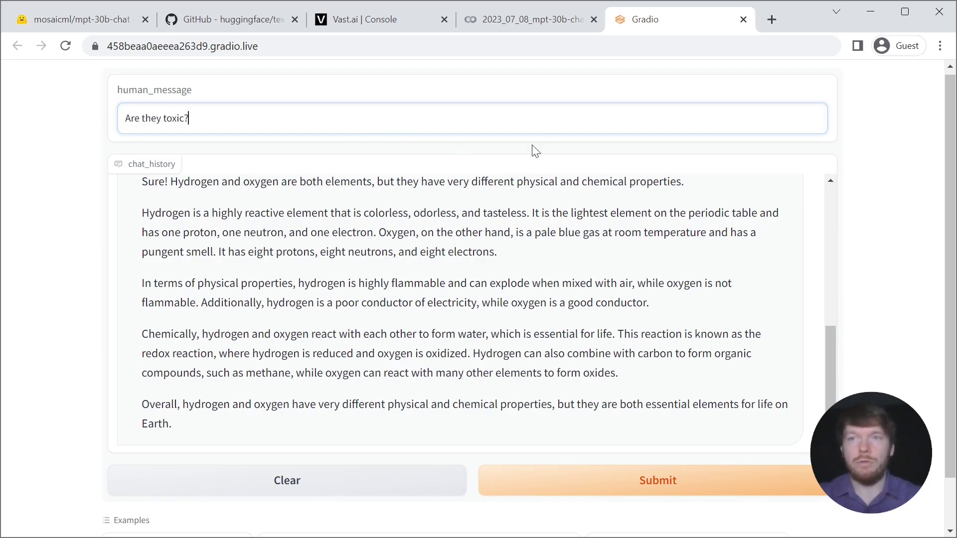
{"action": "left_click", "coordinate": [614, 498]}
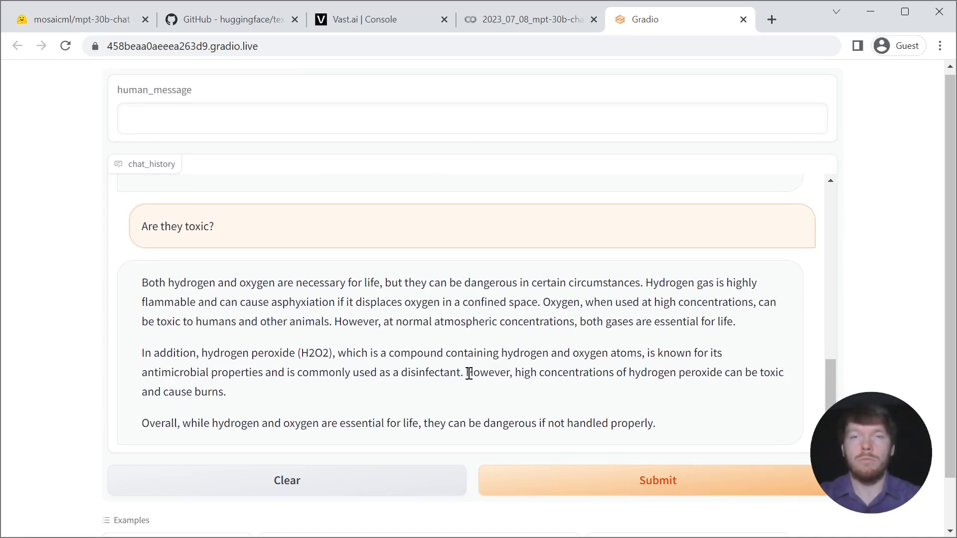
{"action": "scroll", "coordinate": [469, 373], "scroll_direction": "down", "scroll_amount": 1}
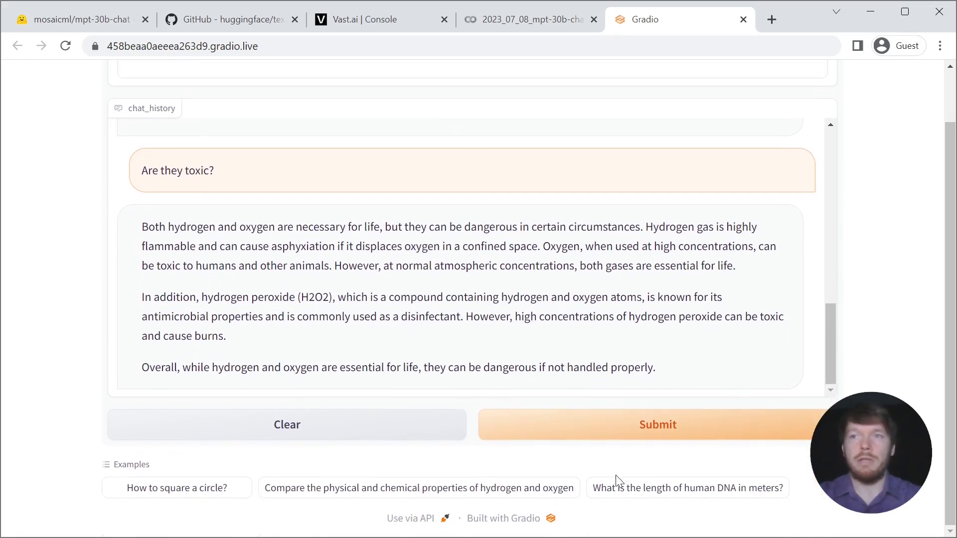
{"action": "left_click", "coordinate": [647, 496]}
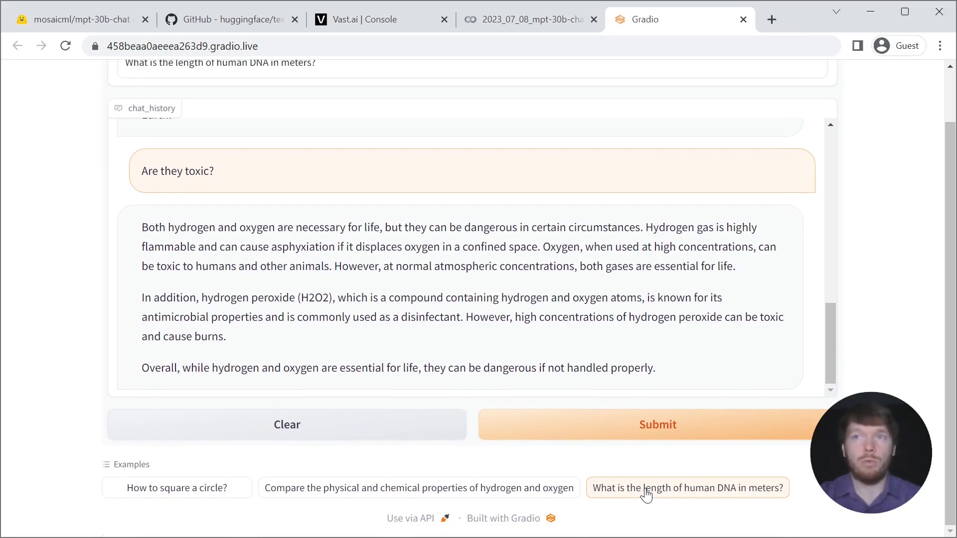
{"action": "left_click", "coordinate": [581, 437]}
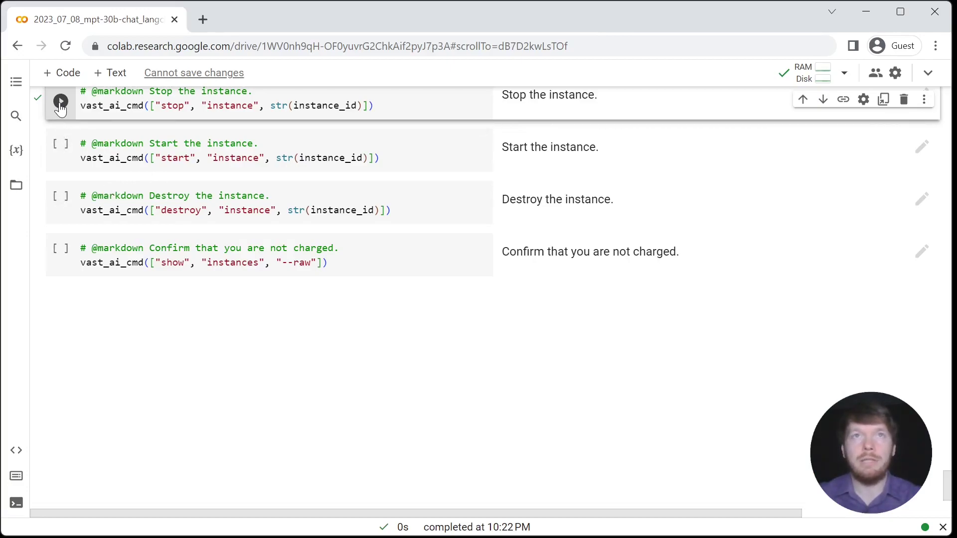
Stop, start and destroy vast.ai instance 6519805, then check that no instances remain
{"action": "left_click", "coordinate": [60, 102]}
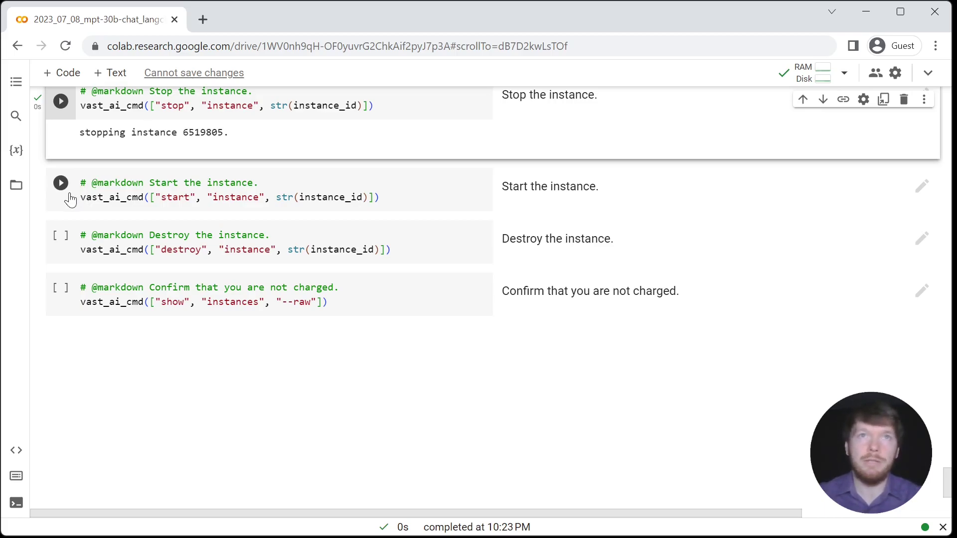
{"action": "left_click", "coordinate": [60, 183]}
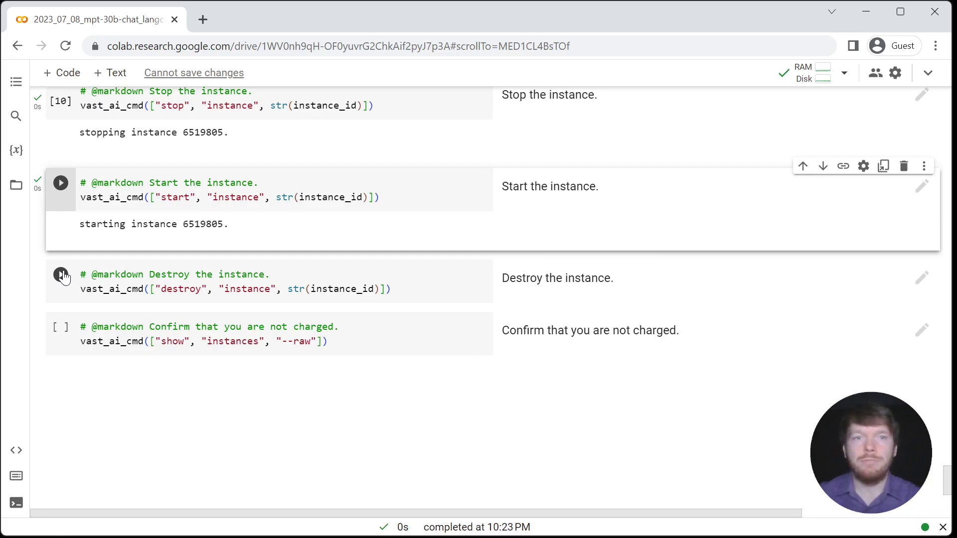
{"action": "left_click", "coordinate": [61, 275]}
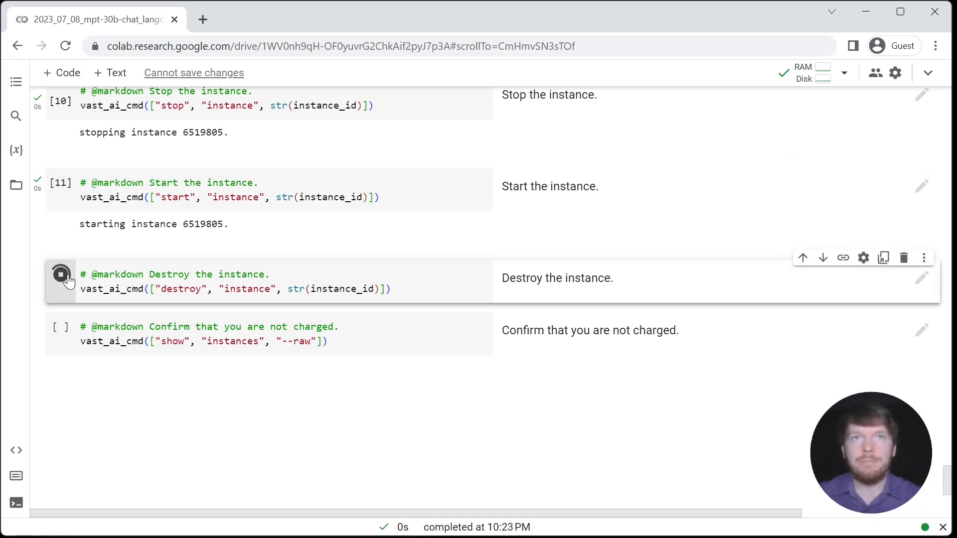
{"action": "left_click", "coordinate": [62, 368]}
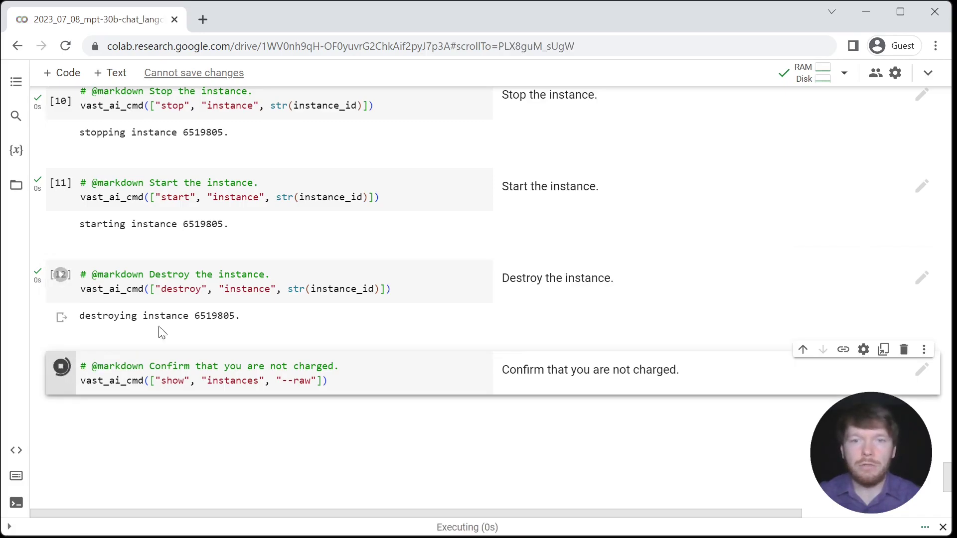